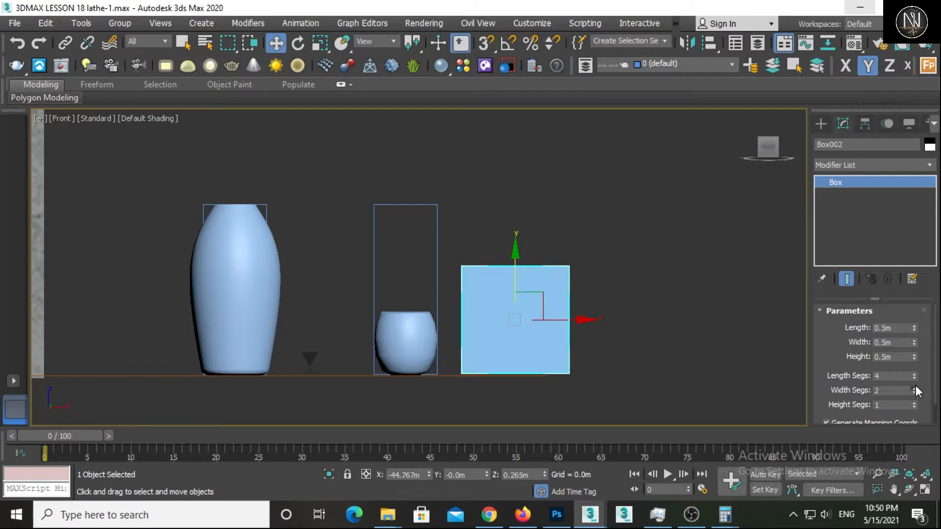
Turn on edged faces and set the box's width and height segments to 4.
{"action": "key", "text": "F4"}
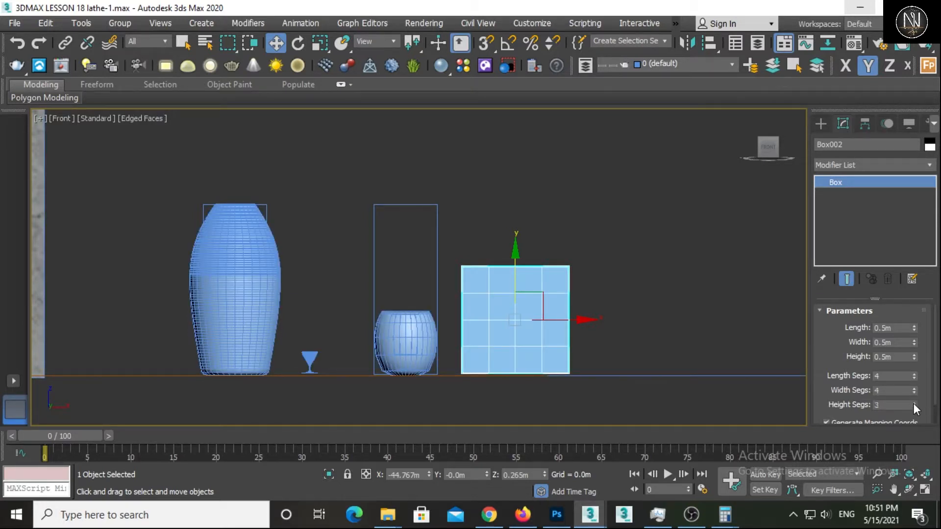
{"action": "left_click", "coordinate": [914, 402]}
Move the box about 0.17 m along Y and 0.3 m along X, and return to the front view.
{"action": "scroll", "coordinate": [564, 340], "scroll_direction": "down", "scroll_amount": 3}
{"action": "middle_click_drag", "start_coordinate": [563, 340], "coordinate": [544, 402], "text": "alt"}
{"action": "left_click_drag", "start_coordinate": [559, 261], "coordinate": [566, 238]}
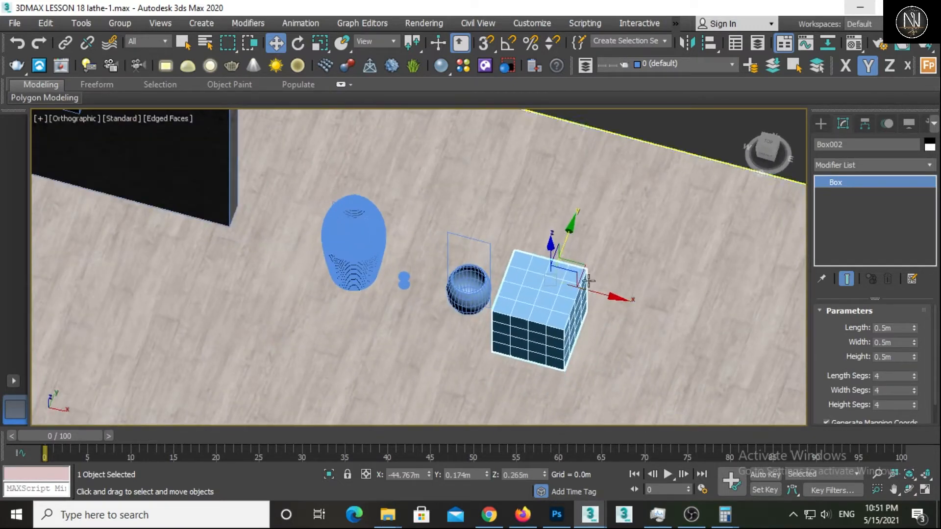
{"action": "left_click_drag", "start_coordinate": [588, 281], "coordinate": [618, 291]}
{"action": "middle_click_drag", "start_coordinate": [618, 291], "coordinate": [569, 287], "text": "alt"}
{"action": "scroll", "coordinate": [569, 287], "scroll_direction": "up", "scroll_amount": 3}
{"action": "key", "text": "f"}
{"action": "scroll", "coordinate": [544, 272], "scroll_direction": "down", "scroll_amount": 2}
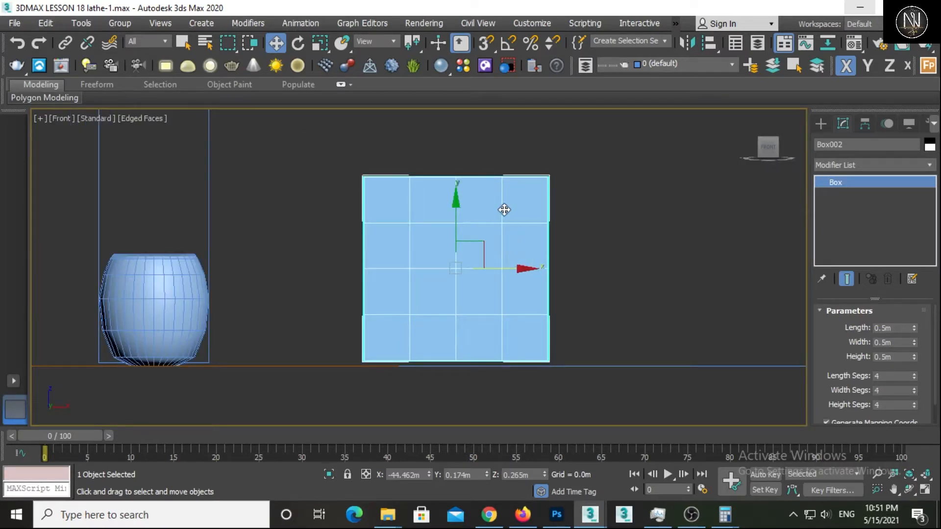
Add a Lattice modifier to the box.
{"action": "scroll", "coordinate": [507, 238], "scroll_direction": "up", "scroll_amount": 2}
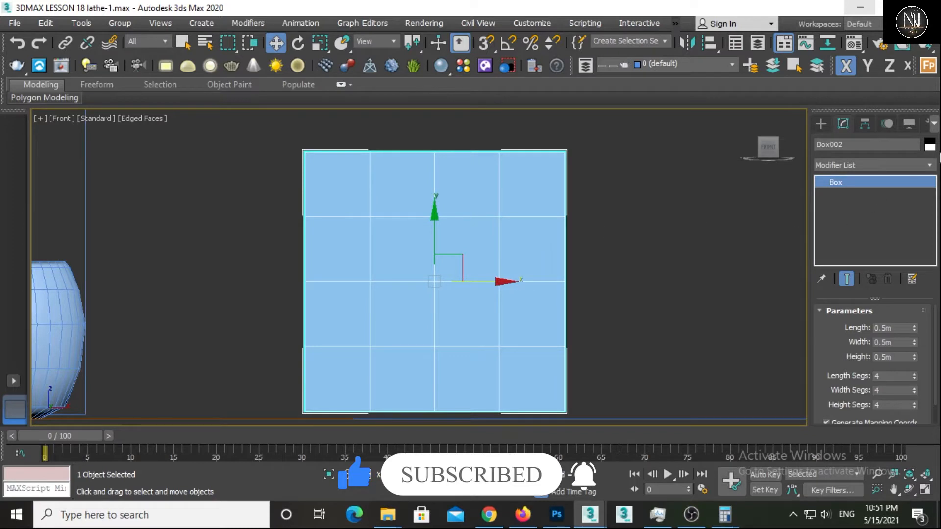
{"action": "left_click", "coordinate": [931, 165]}
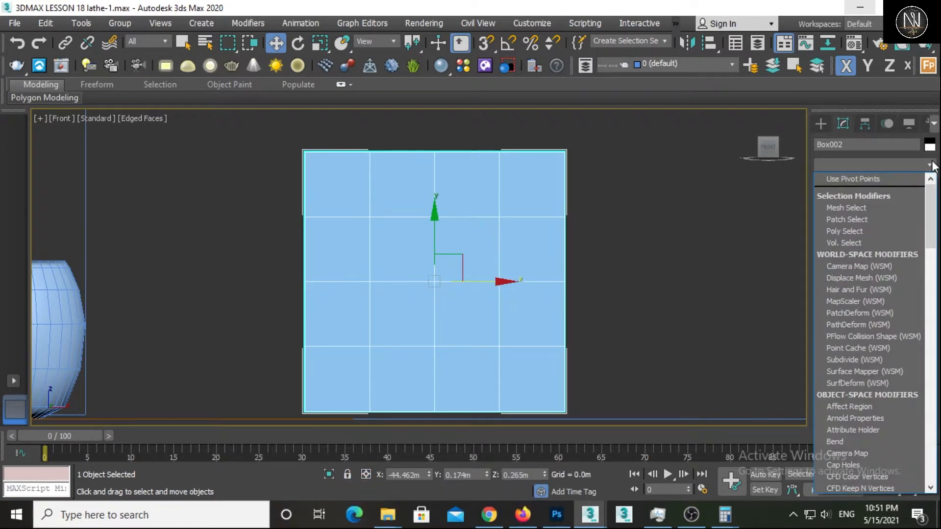
{"action": "key", "text": "l"}
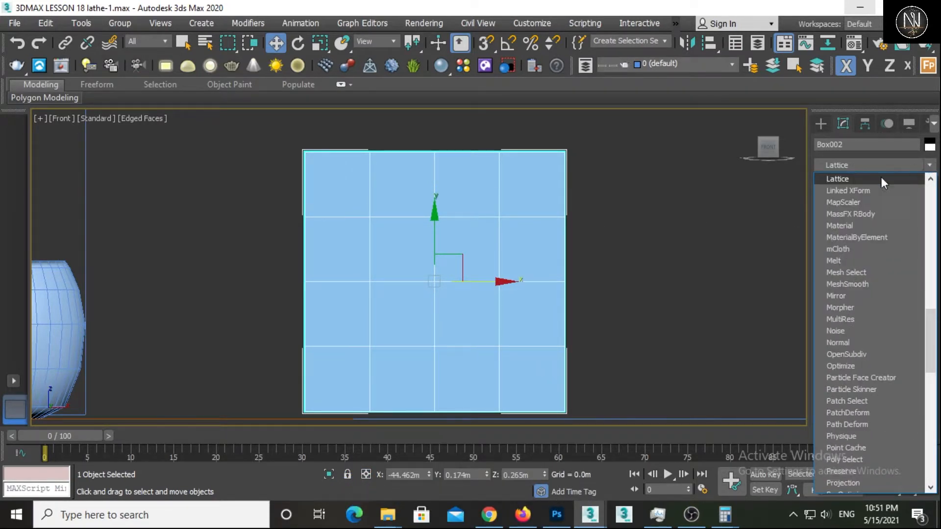
{"action": "left_click", "coordinate": [851, 181]}
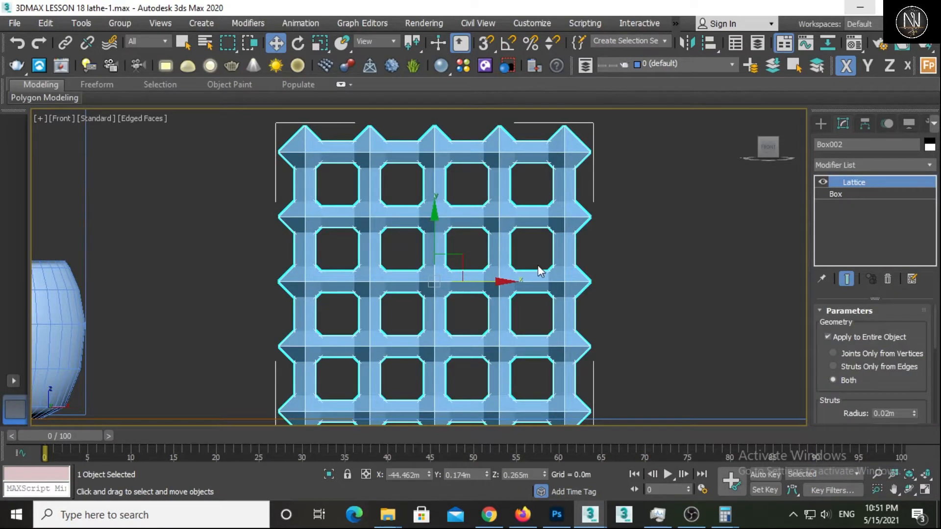
Examine the joints and struts of the lattice box up close from several angles, ending in a framed front view.
{"action": "scroll", "coordinate": [538, 266], "scroll_direction": "down", "scroll_amount": 3}
{"action": "middle_click_drag", "start_coordinate": [569, 271], "coordinate": [518, 293], "text": "alt"}
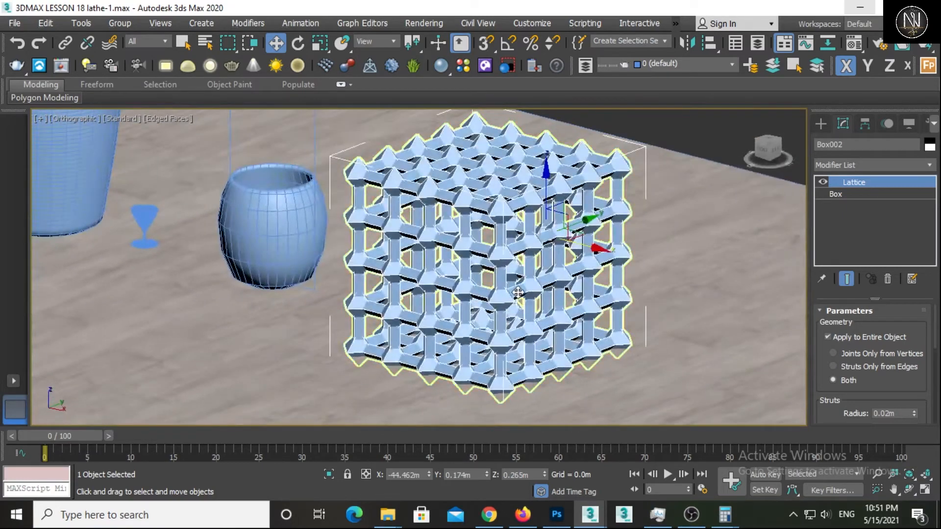
{"action": "scroll", "coordinate": [499, 282], "scroll_direction": "up", "scroll_amount": 3}
{"action": "scroll", "coordinate": [497, 258], "scroll_direction": "up", "scroll_amount": 3}
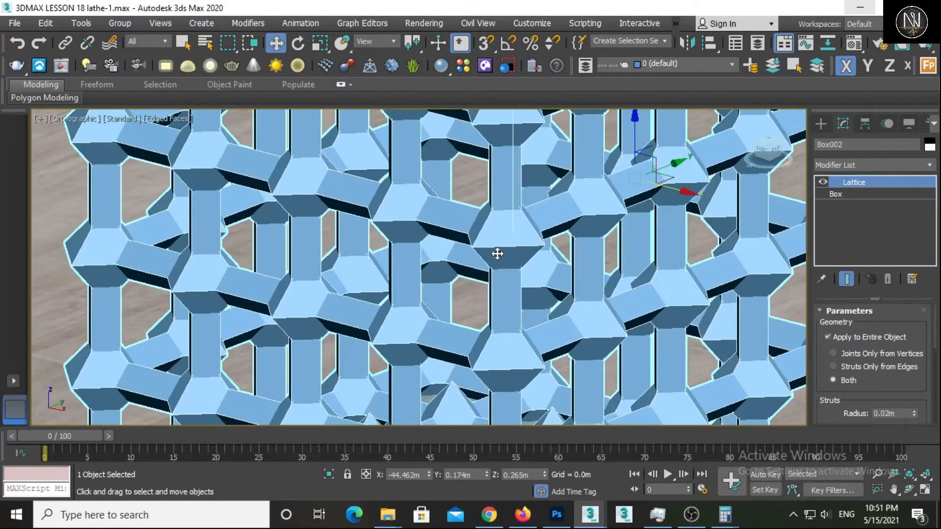
{"action": "middle_click_drag", "start_coordinate": [499, 242], "coordinate": [600, 266], "text": "alt"}
{"action": "scroll", "coordinate": [605, 274], "scroll_direction": "up", "scroll_amount": 2}
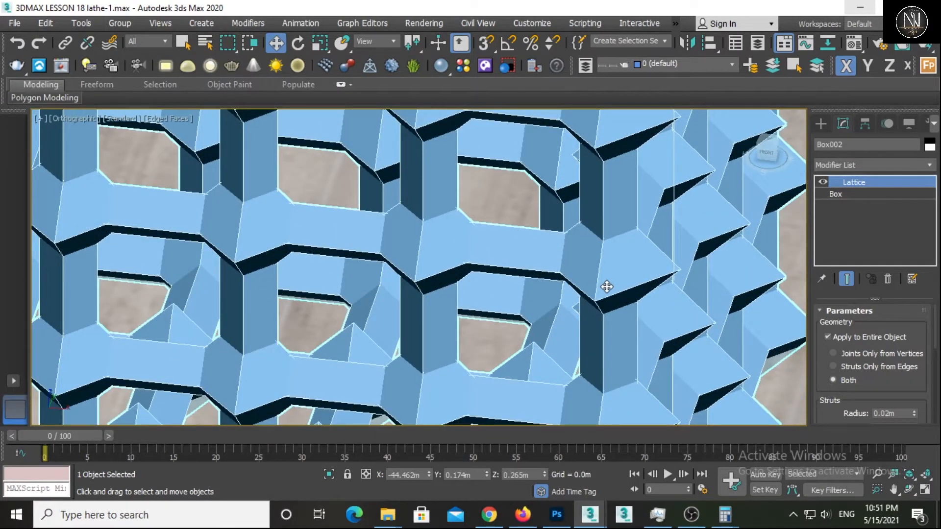
{"action": "key", "text": "f"}
{"action": "key", "text": "z"}
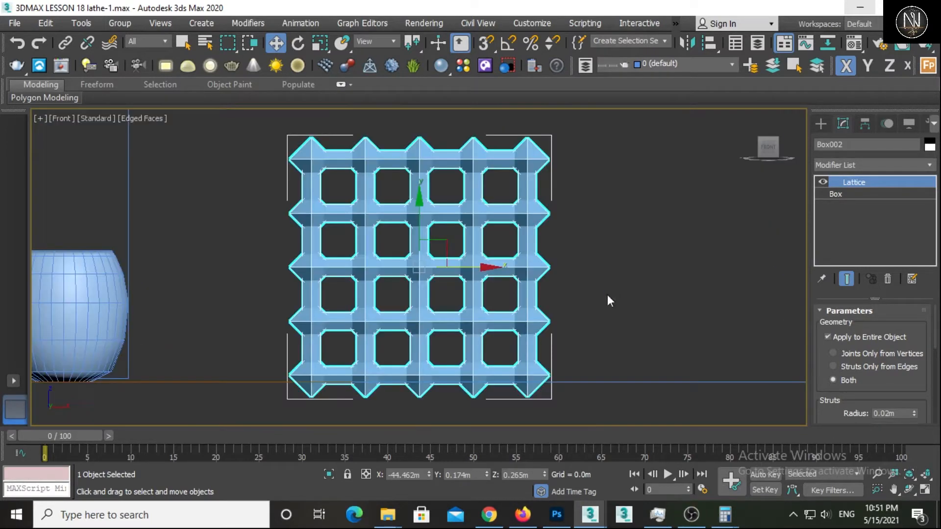
Turn off the Lattice modifier and insert an Edit Poly modifier between it and the base box.
{"action": "left_click", "coordinate": [824, 182]}
{"action": "scroll", "coordinate": [325, 294], "scroll_direction": "up", "scroll_amount": 5}
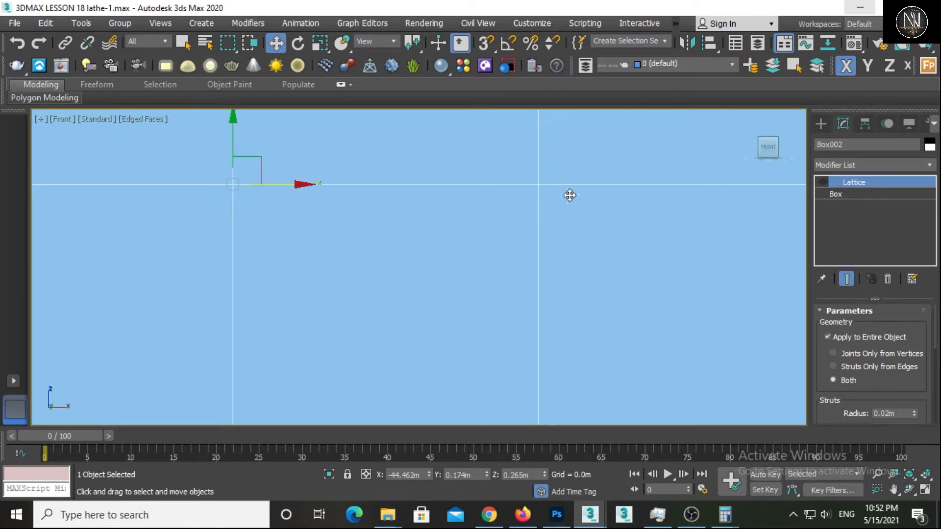
{"action": "left_click", "coordinate": [831, 194]}
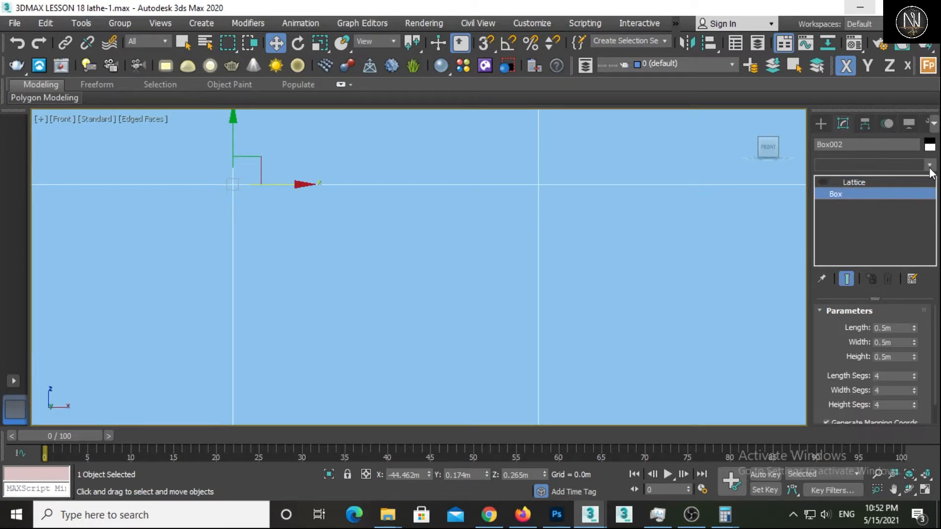
{"action": "left_click", "coordinate": [897, 166]}
{"action": "scroll", "coordinate": [877, 206], "scroll_direction": "down", "scroll_amount": 12}
{"action": "left_click", "coordinate": [859, 210]}
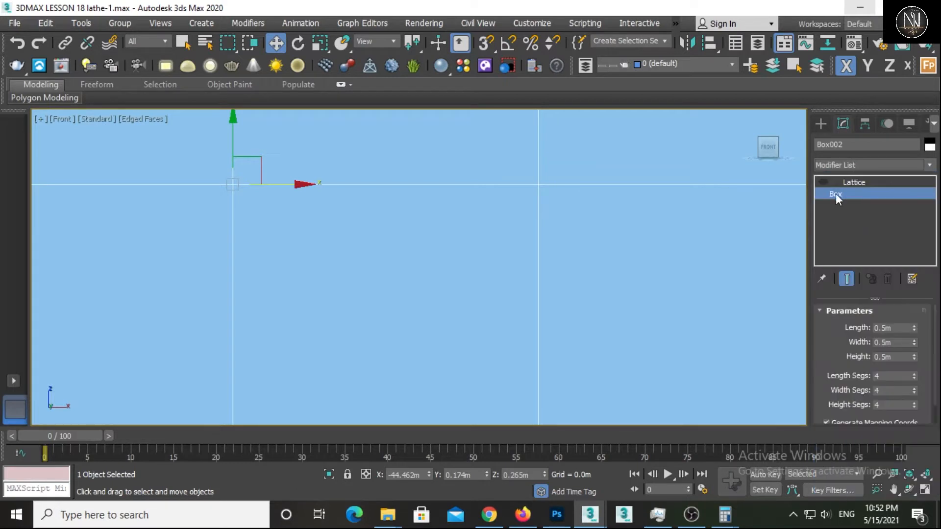
Select a grid-intersection vertex on the box's front face in Edit Poly, and turn the Lattice modifier back on.
{"action": "left_click", "coordinate": [835, 193]}
{"action": "left_click", "coordinate": [858, 205]}
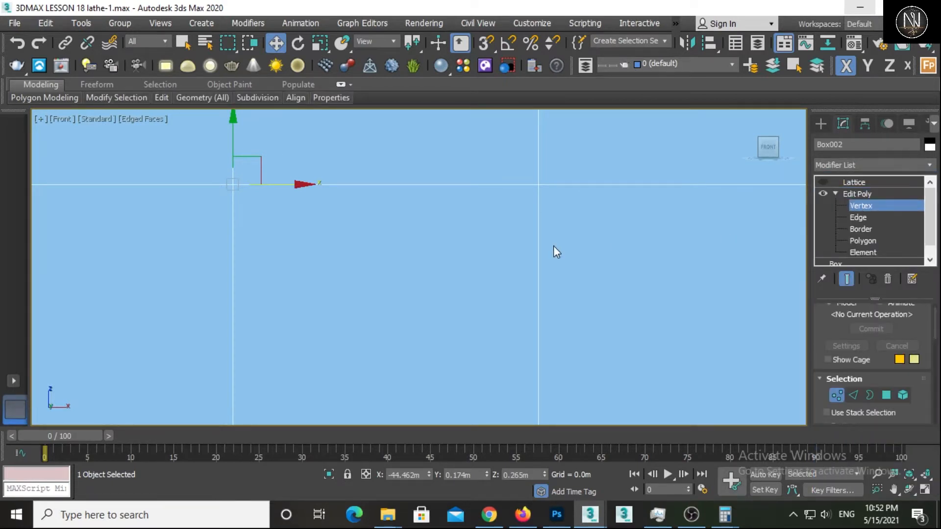
{"action": "left_click", "coordinate": [538, 184]}
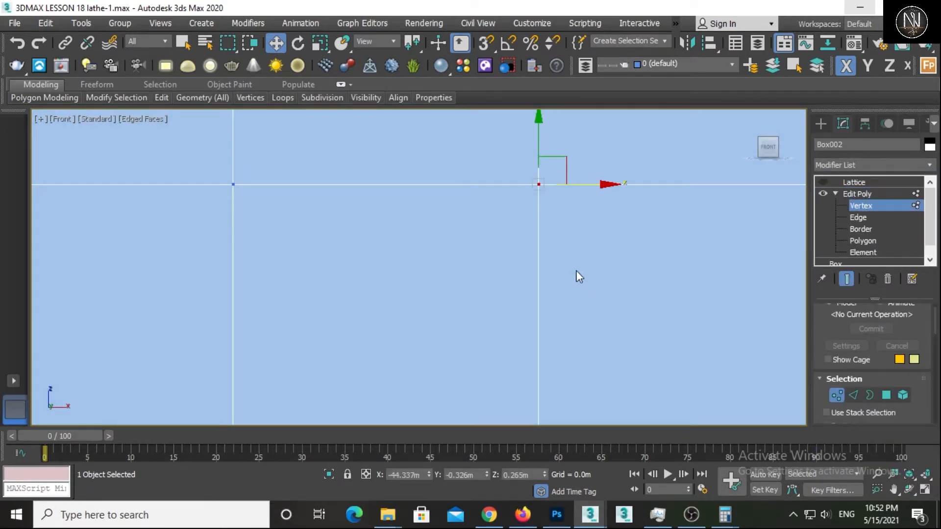
{"action": "left_click", "coordinate": [858, 182]}
{"action": "left_click", "coordinate": [824, 182]}
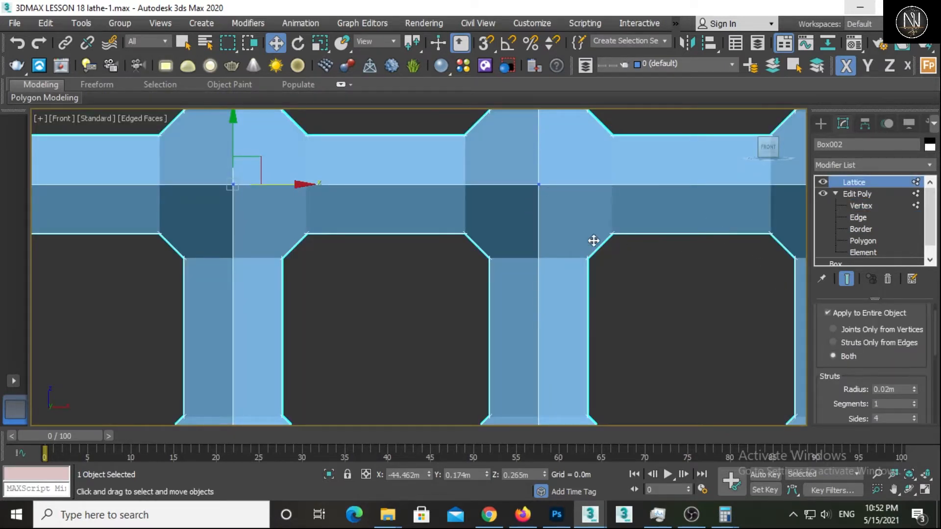
Compare the box with and without its Lattice modifier from an angled view, leaving the modifier on.
{"action": "scroll", "coordinate": [593, 241], "scroll_direction": "down", "scroll_amount": 3}
{"action": "middle_click_drag", "start_coordinate": [586, 234], "coordinate": [472, 273]}
{"action": "middle_click_drag", "start_coordinate": [396, 318], "coordinate": [437, 275]}
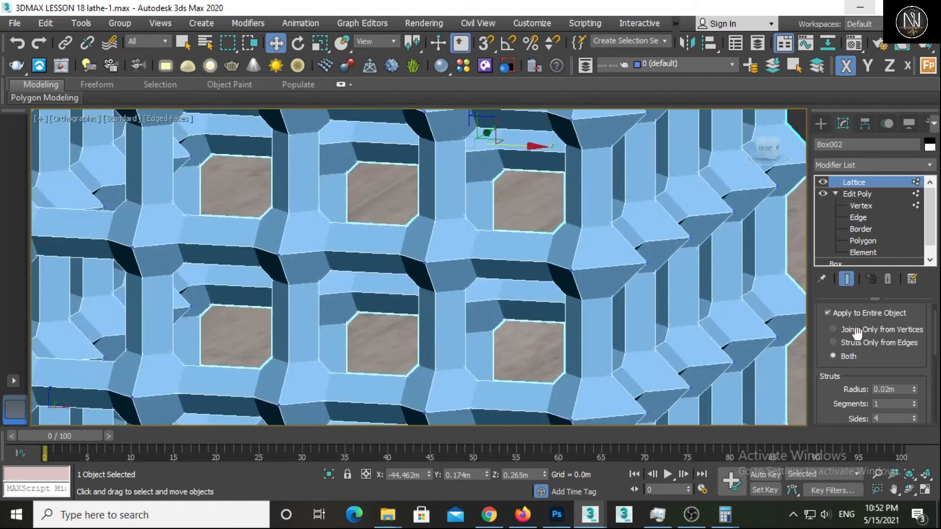
{"action": "left_click_drag", "start_coordinate": [826, 334], "coordinate": [825, 359]}
{"action": "left_click", "coordinate": [823, 182]}
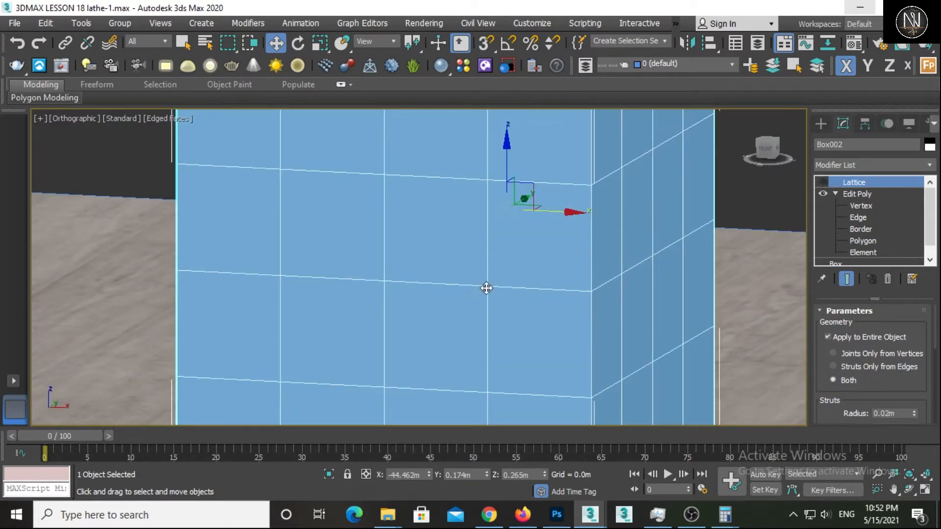
{"action": "left_click", "coordinate": [824, 181]}
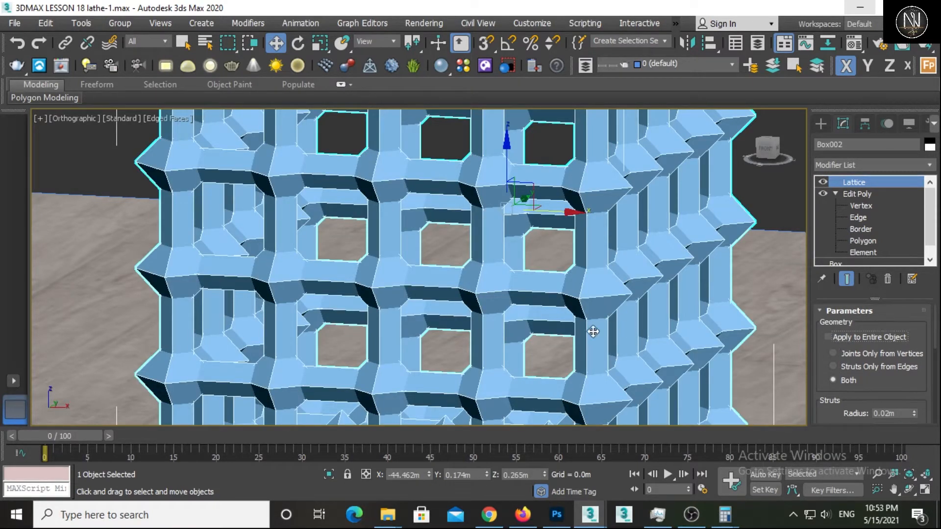
With Apply to Entire Object on, try the lattice geometry as Struts Only from Edges and as Joints Only from Vertices.
{"action": "left_click", "coordinate": [836, 336]}
{"action": "left_click", "coordinate": [838, 369]}
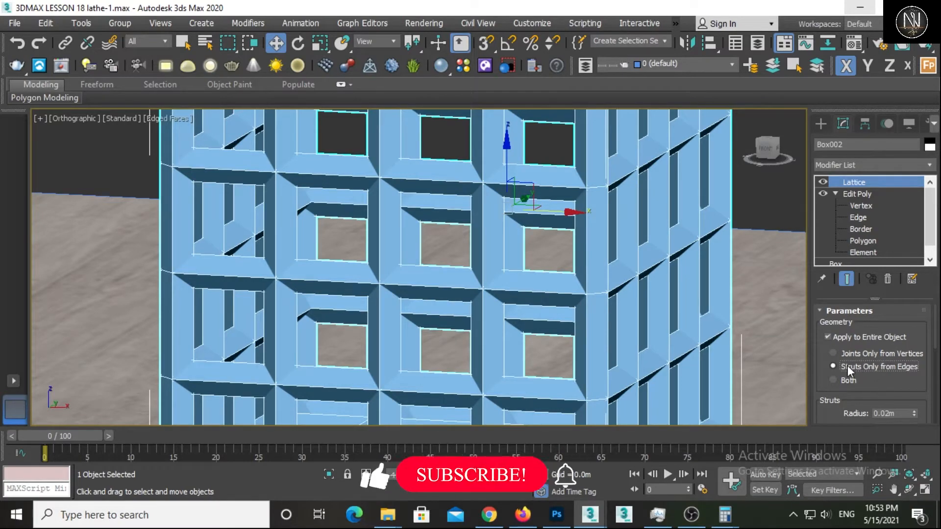
{"action": "left_click", "coordinate": [834, 353]}
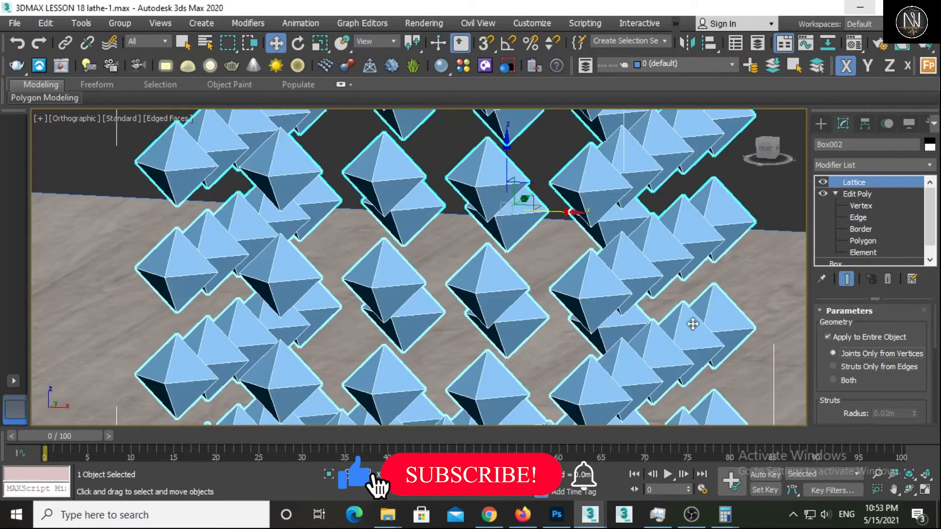
{"action": "scroll", "coordinate": [643, 314], "scroll_direction": "down", "scroll_amount": 5}
{"action": "mouse_move", "coordinate": [623, 304]}
{"action": "middle_mouse_down", "text": "alt"}
{"action": "mouse_move", "coordinate": [581, 341]}
{"action": "mouse_move", "coordinate": [483, 347]}
{"action": "mouse_move", "coordinate": [507, 319]}
{"action": "mouse_move", "coordinate": [581, 341]}
{"action": "mouse_move", "coordinate": [621, 320]}
{"action": "middle_mouse_up", "text": "alt"}
{"action": "scroll", "coordinate": [622, 320], "scroll_direction": "up", "scroll_amount": 2}
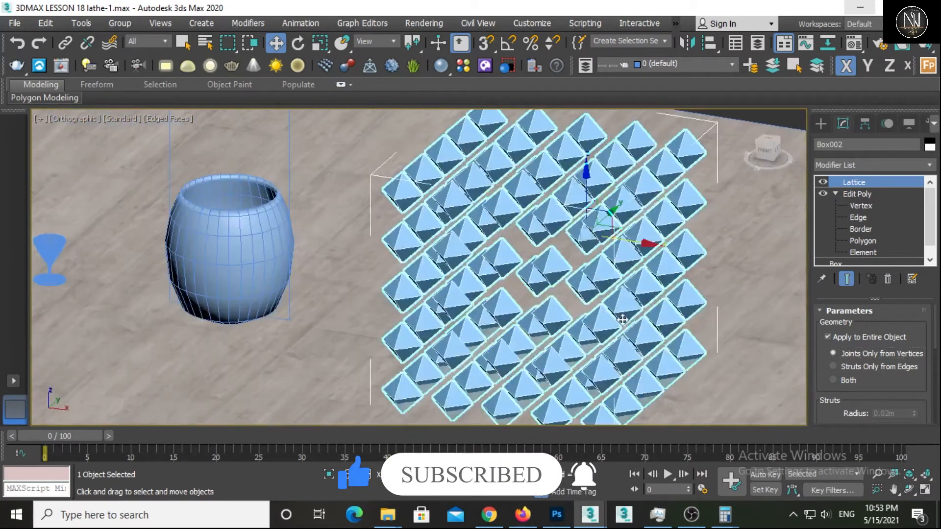
Compare the lattice's Struts Only from Edges and Both options, and settle on Struts Only from Edges.
{"action": "left_click", "coordinate": [835, 367]}
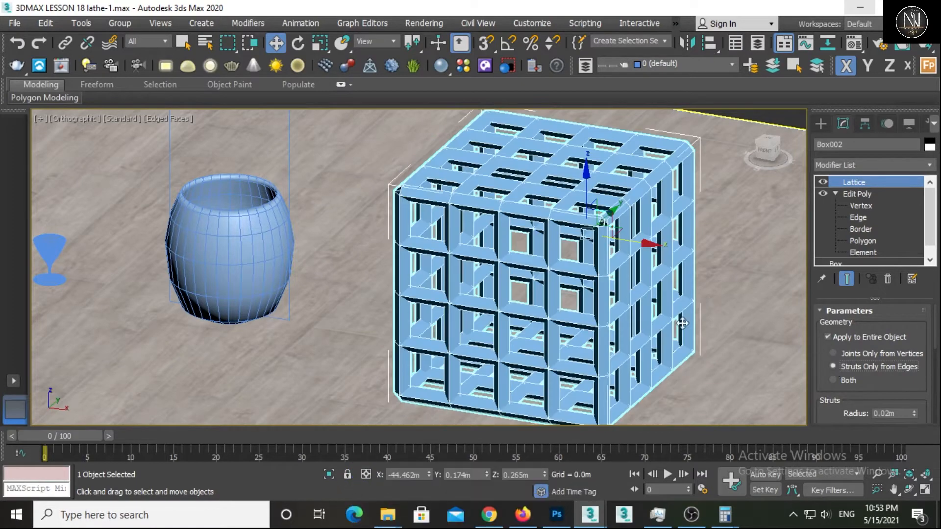
{"action": "middle_click_drag", "start_coordinate": [682, 323], "coordinate": [641, 343], "text": "alt"}
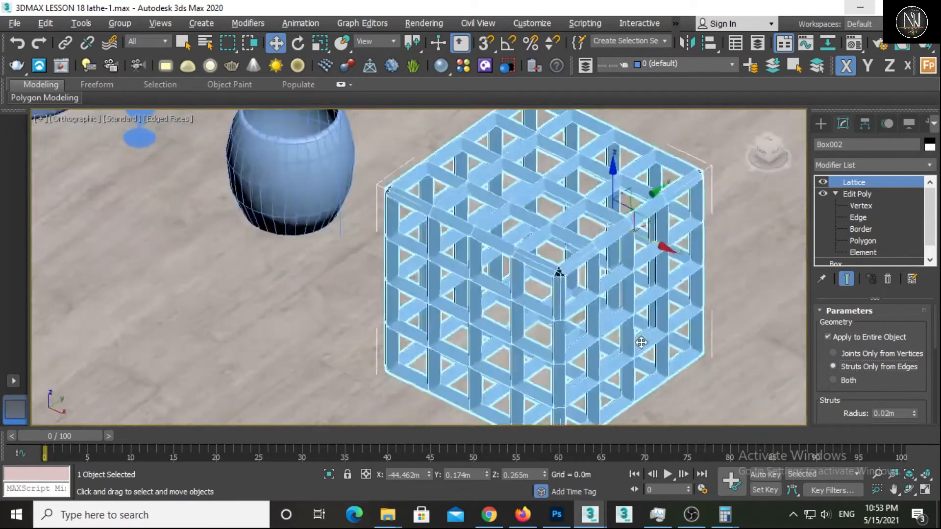
{"action": "left_click", "coordinate": [834, 381]}
{"action": "scroll", "coordinate": [569, 323], "scroll_direction": "up", "scroll_amount": 4}
{"action": "middle_click_drag", "start_coordinate": [578, 322], "coordinate": [625, 306], "text": "alt"}
{"action": "left_click", "coordinate": [833, 367]}
Set the lattice struts' radius to 0.001 m.
{"action": "left_click_drag", "start_coordinate": [826, 387], "coordinate": [830, 333]}
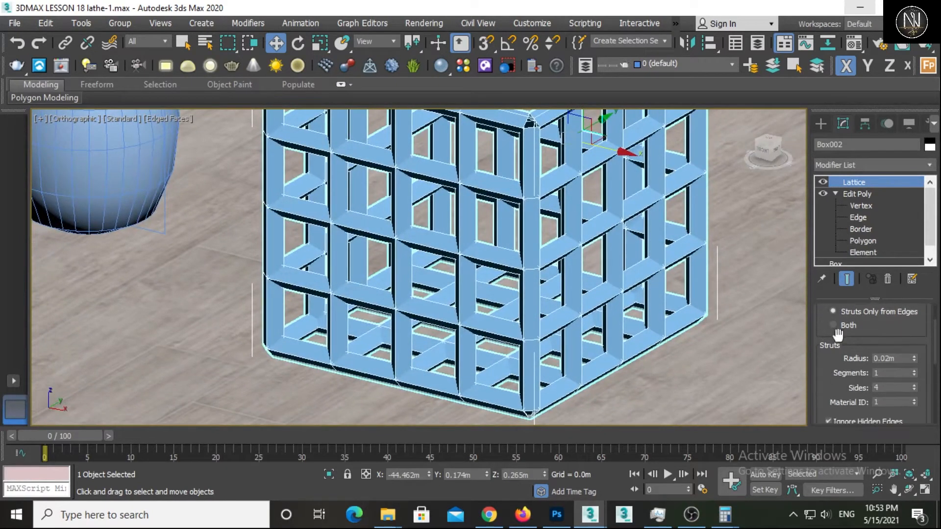
{"action": "left_click_drag", "start_coordinate": [915, 357], "coordinate": [766, 346]}
{"action": "type", "text": ".0"}
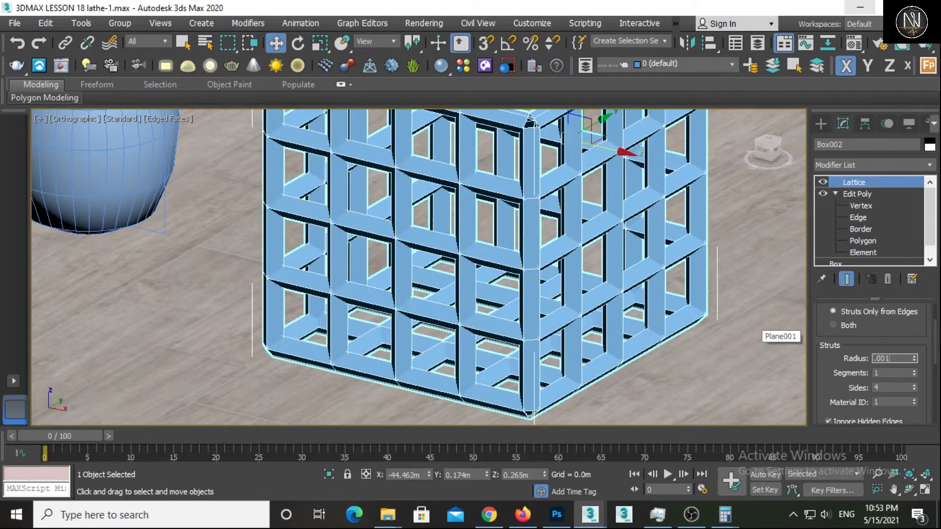
{"action": "type", "text": "01"}
{"action": "key", "text": "Return"}
Examine the thin struts of the lattice cube from several angles and distances.
{"action": "middle_click_drag", "start_coordinate": [473, 343], "coordinate": [505, 359], "text": "alt"}
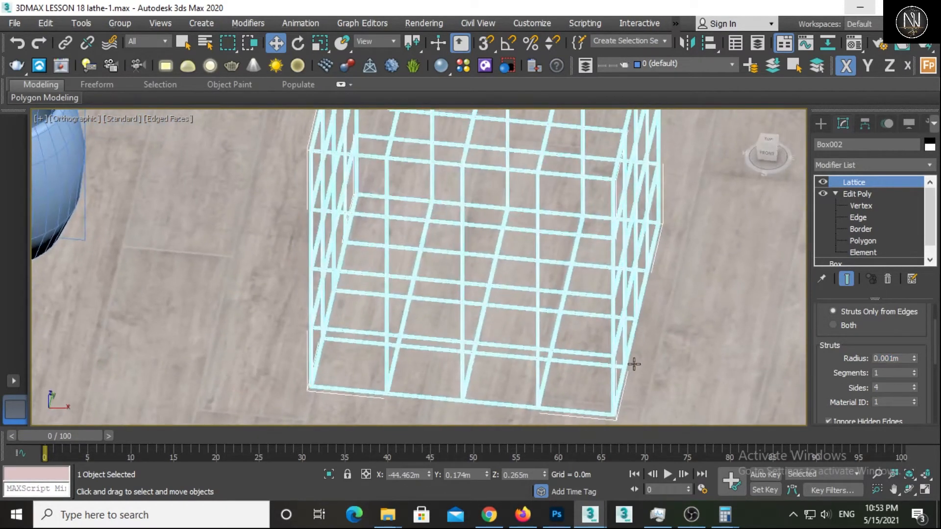
{"action": "scroll", "coordinate": [634, 364], "scroll_direction": "up", "scroll_amount": 7}
{"action": "scroll", "coordinate": [597, 350], "scroll_direction": "down", "scroll_amount": 10}
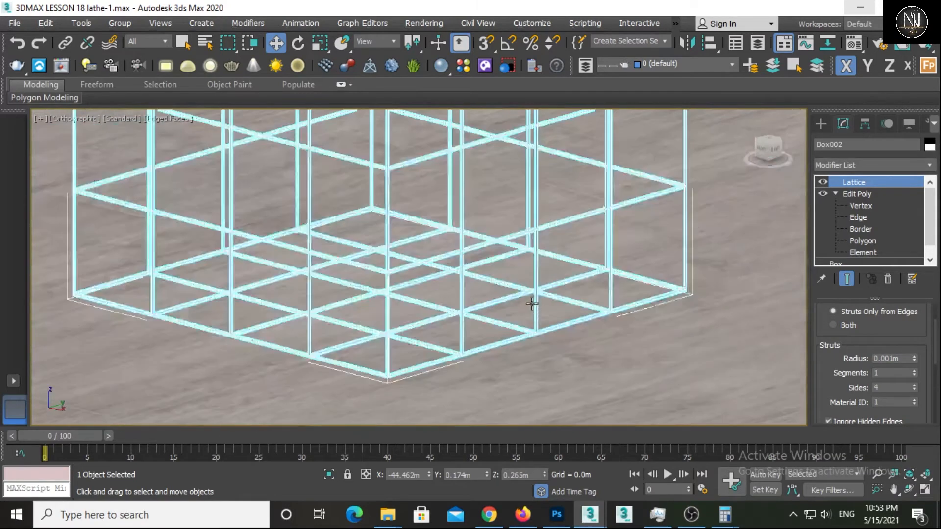
{"action": "mouse_move", "coordinate": [515, 336]}
{"action": "middle_mouse_down", "text": "alt"}
{"action": "mouse_move", "coordinate": [582, 365]}
{"action": "mouse_move", "coordinate": [525, 330]}
{"action": "mouse_move", "coordinate": [519, 336]}
{"action": "mouse_move", "coordinate": [521, 320]}
{"action": "middle_mouse_up", "text": "alt"}
{"action": "scroll", "coordinate": [515, 297], "scroll_direction": "up", "scroll_amount": 4}
{"action": "scroll", "coordinate": [513, 311], "scroll_direction": "down", "scroll_amount": 4}
{"action": "scroll", "coordinate": [502, 312], "scroll_direction": "up", "scroll_amount": 5}
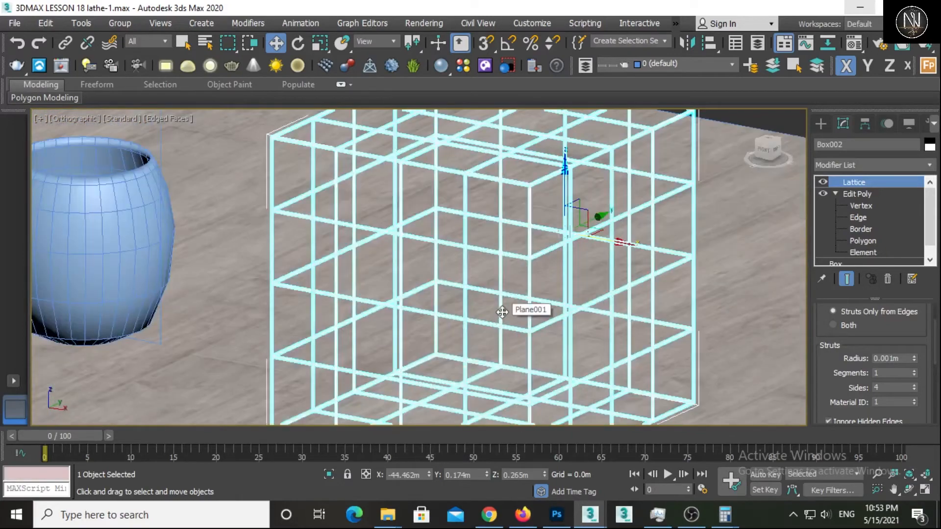
{"action": "scroll", "coordinate": [502, 312], "scroll_direction": "down", "scroll_amount": 5}
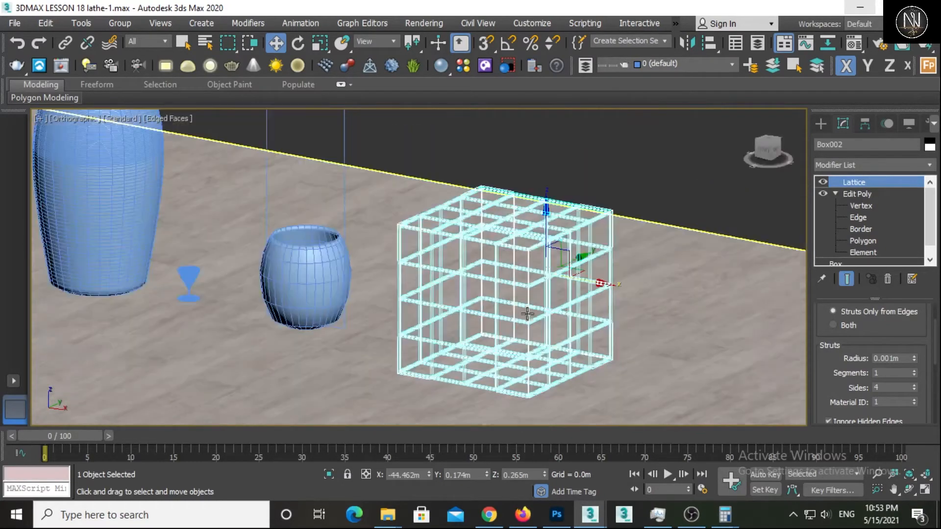
{"action": "middle_click_drag", "start_coordinate": [502, 312], "coordinate": [534, 319], "text": "alt"}
{"action": "scroll", "coordinate": [528, 315], "scroll_direction": "up", "scroll_amount": 3}
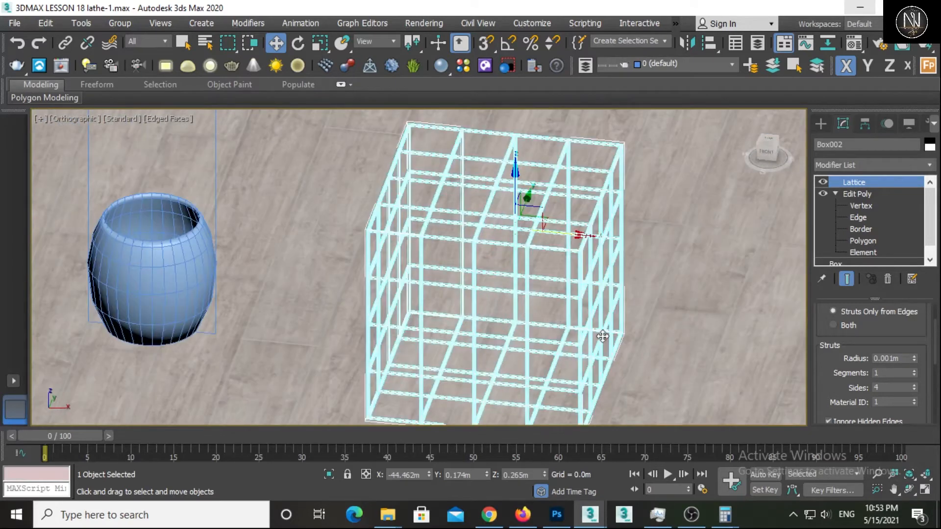
{"action": "middle_click_drag", "start_coordinate": [602, 336], "coordinate": [562, 309], "text": "alt"}
{"action": "scroll", "coordinate": [527, 374], "scroll_direction": "up", "scroll_amount": 3}
{"action": "middle_click_drag", "start_coordinate": [527, 374], "coordinate": [571, 309]}
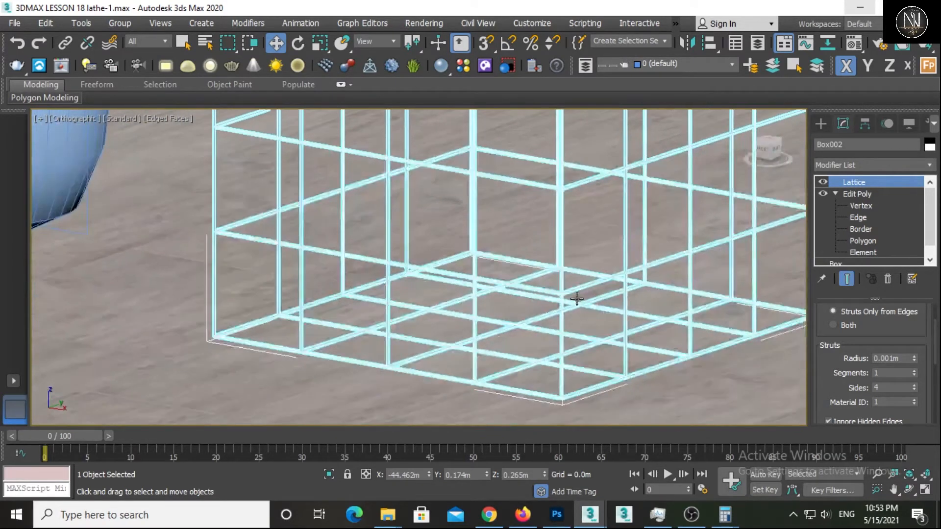
{"action": "scroll", "coordinate": [574, 297], "scroll_direction": "down", "scroll_amount": 3}
Switch to the perspective view, frame the lattice cube and look closely at its lower struts.
{"action": "key", "text": "p"}
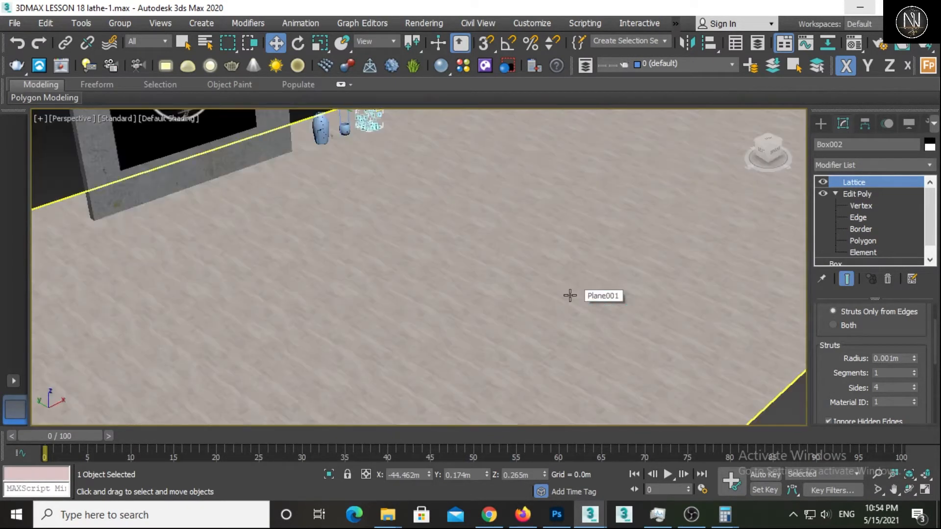
{"action": "key", "text": "z"}
{"action": "middle_click_drag", "start_coordinate": [522, 311], "coordinate": [673, 258]}
{"action": "scroll", "coordinate": [697, 272], "scroll_direction": "down", "scroll_amount": 5}
{"action": "scroll", "coordinate": [684, 307], "scroll_direction": "up", "scroll_amount": 6}
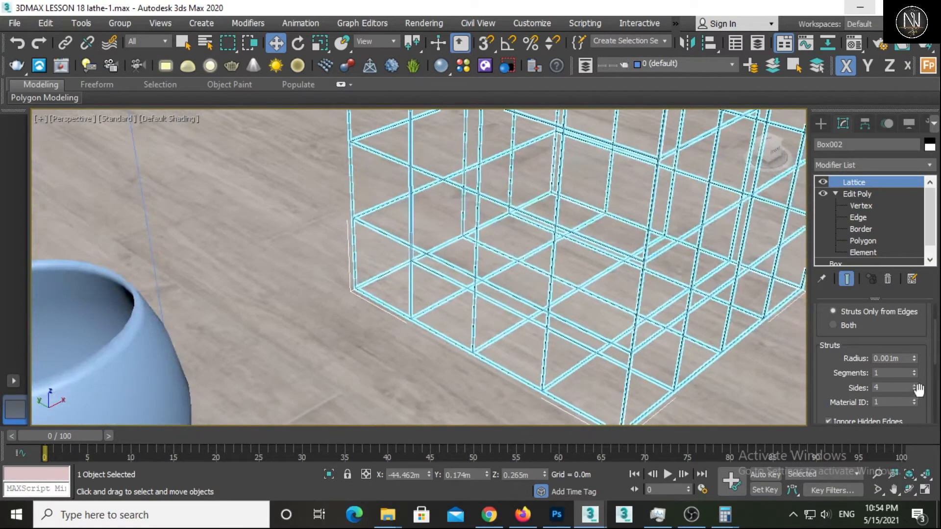
Set the lattice struts' sides to 7 while viewing a strut crossing up close in the front wireframe view.
{"action": "middle_click_drag", "start_coordinate": [758, 350], "coordinate": [679, 363]}
{"action": "scroll", "coordinate": [693, 351], "scroll_direction": "down", "scroll_amount": 3}
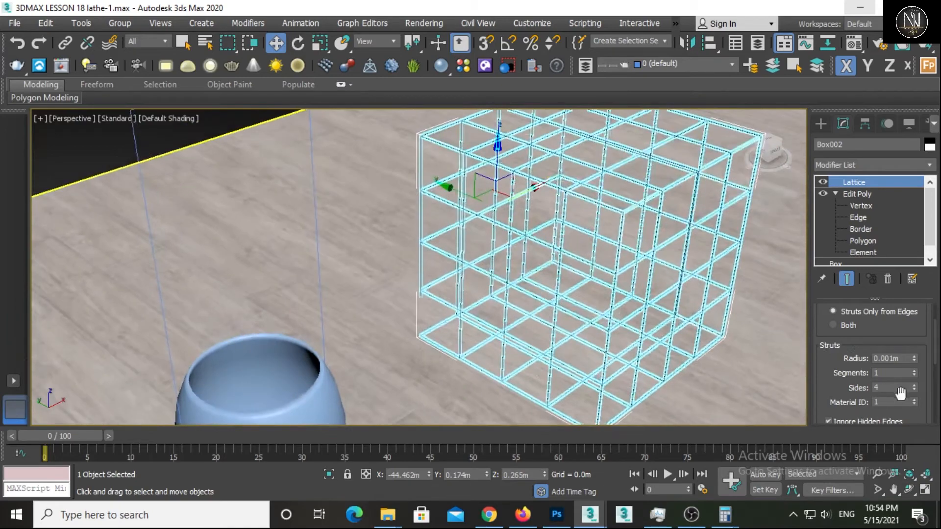
{"action": "scroll", "coordinate": [572, 361], "scroll_direction": "up", "scroll_amount": 5}
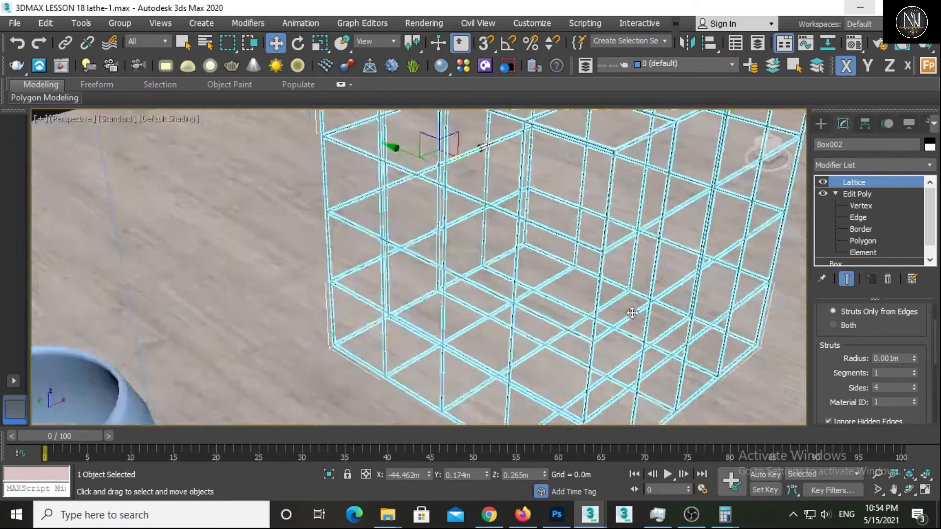
{"action": "key", "text": "F3"}
{"action": "scroll", "coordinate": [573, 362], "scroll_direction": "up", "scroll_amount": 3}
{"action": "scroll", "coordinate": [471, 383], "scroll_direction": "down", "scroll_amount": 5}
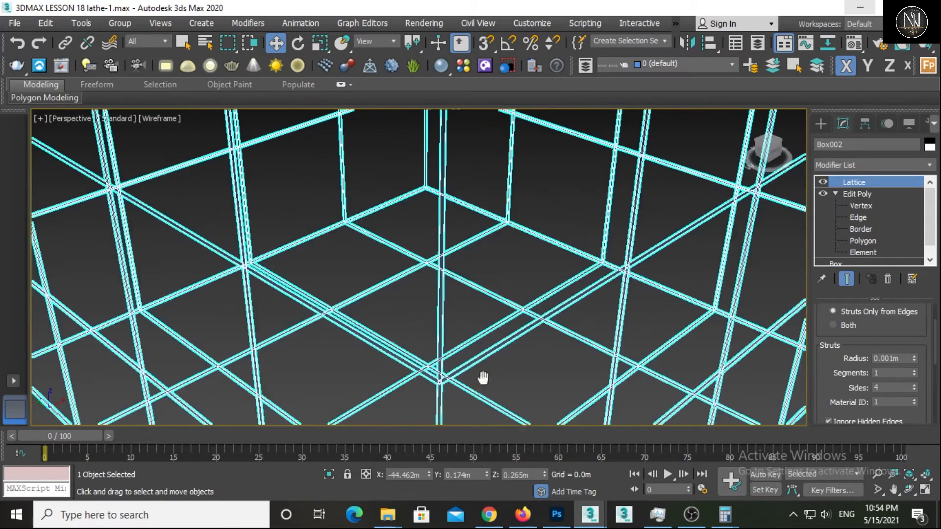
{"action": "key", "text": "f"}
{"action": "scroll", "coordinate": [392, 260], "scroll_direction": "up", "scroll_amount": 4}
{"action": "scroll", "coordinate": [383, 272], "scroll_direction": "up", "scroll_amount": 4}
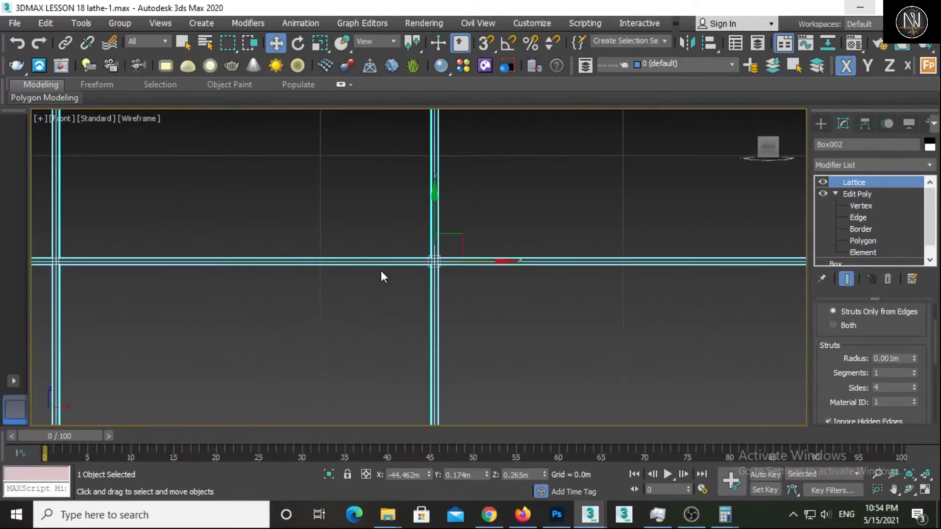
{"action": "left_click", "coordinate": [914, 386]}
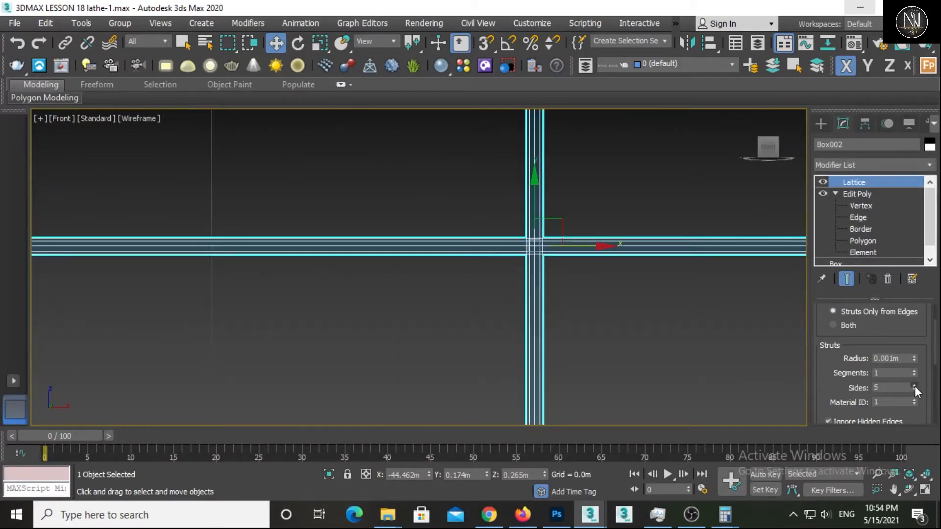
{"action": "left_click", "coordinate": [914, 385]}
{"action": "left_click", "coordinate": [914, 386]}
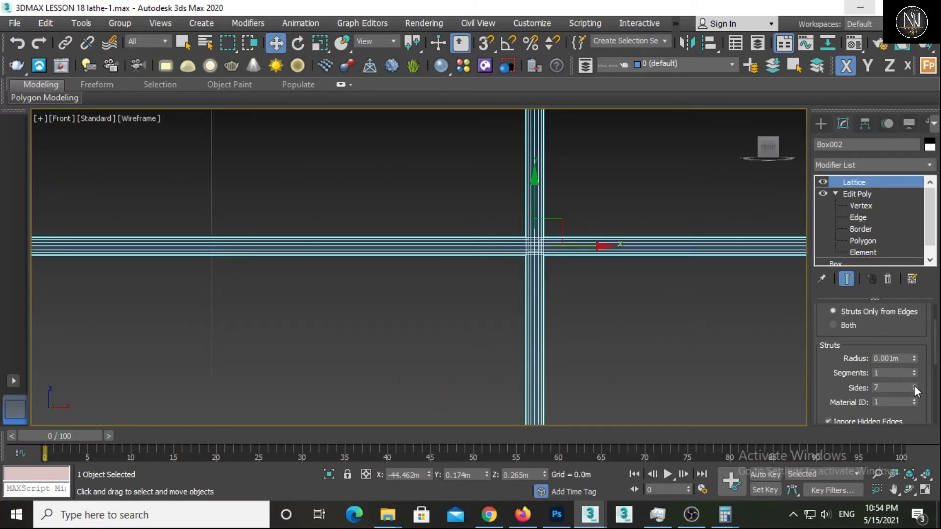
Examine a strut crossing up close at a slight angle in shaded display with edged faces on.
{"action": "key", "text": "F3"}
{"action": "scroll", "coordinate": [585, 286], "scroll_direction": "down", "scroll_amount": 3}
{"action": "middle_click_drag", "start_coordinate": [583, 286], "coordinate": [563, 293], "text": "alt"}
{"action": "middle_click_drag", "start_coordinate": [453, 360], "coordinate": [505, 301]}
{"action": "scroll", "coordinate": [386, 281], "scroll_direction": "up", "scroll_amount": 9}
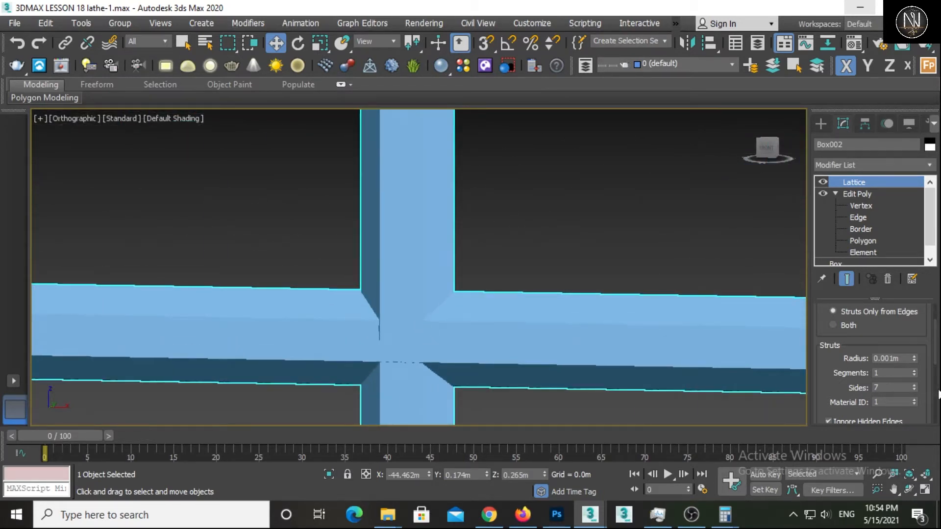
{"action": "key", "text": "F4"}
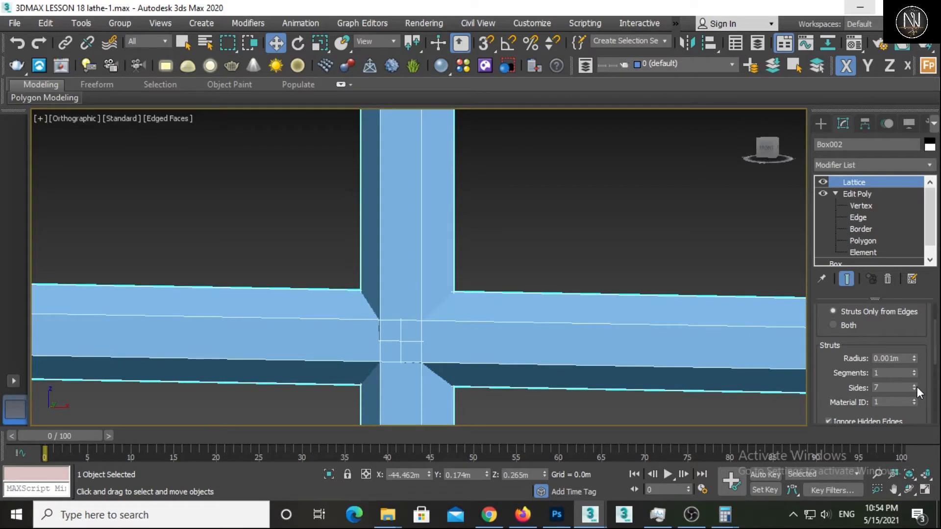
Raise the lattice struts' sides to 18.
{"action": "left_click", "coordinate": [914, 385]}
{"action": "left_click", "coordinate": [914, 385]}
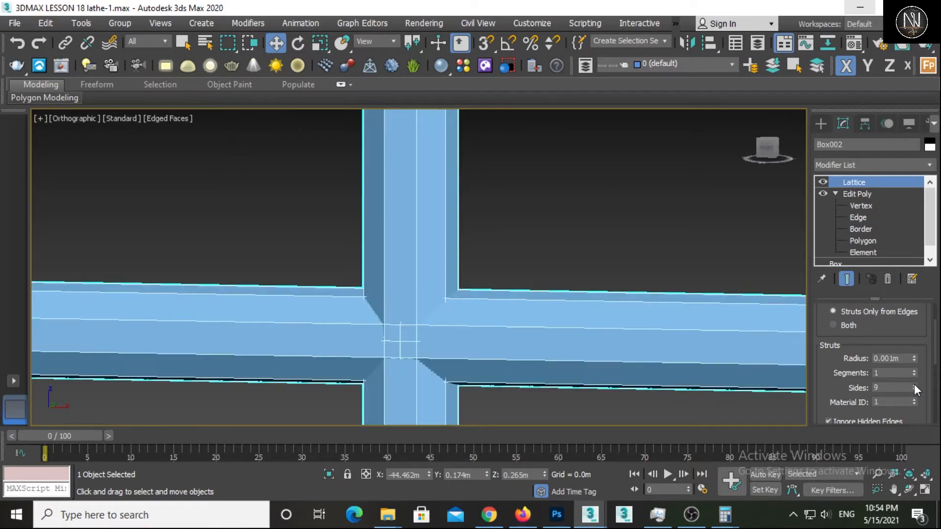
{"action": "left_click", "coordinate": [914, 384]}
{"action": "left_click", "coordinate": [913, 384]}
{"action": "left_click", "coordinate": [914, 384]}
{"action": "left_click", "coordinate": [913, 385]}
{"action": "left_click", "coordinate": [914, 384]}
{"action": "left_click", "coordinate": [914, 384]}
{"action": "left_click", "coordinate": [914, 384]}
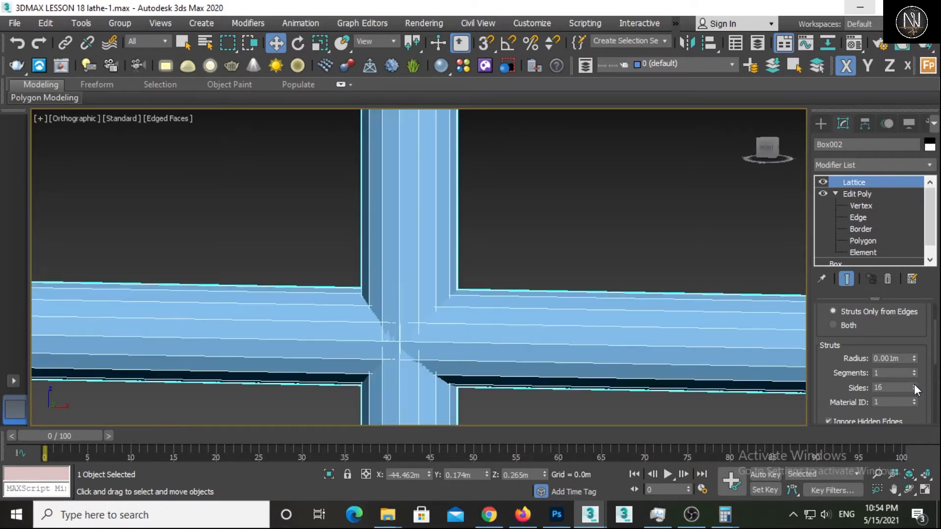
{"action": "key", "text": "Return"}
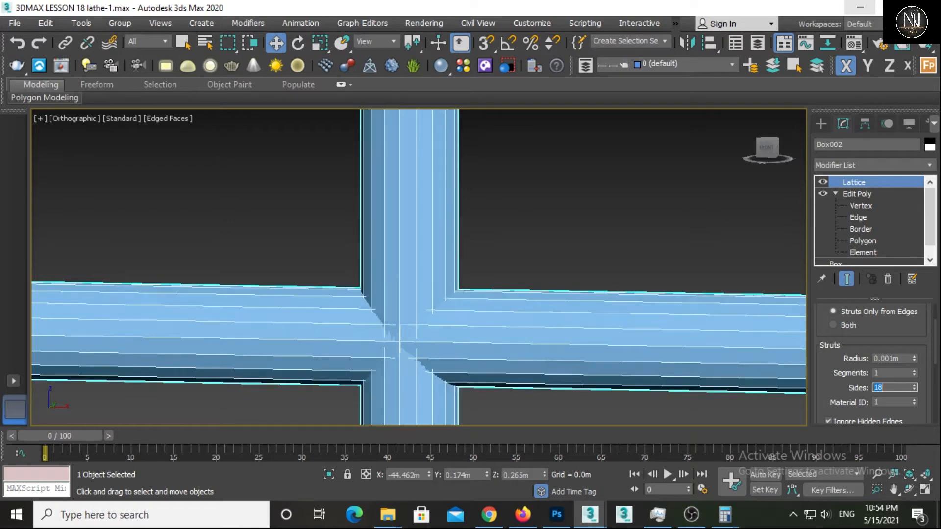
Reduce the lattice struts' sides to 3 and view the resulting strut profile across the lower frame.
{"action": "scroll", "coordinate": [422, 311], "scroll_direction": "down", "scroll_amount": 8}
{"action": "middle_click_drag", "start_coordinate": [421, 314], "coordinate": [421, 211], "text": "alt"}
{"action": "scroll", "coordinate": [408, 235], "scroll_direction": "down", "scroll_amount": 6}
{"action": "scroll", "coordinate": [332, 280], "scroll_direction": "up", "scroll_amount": 8}
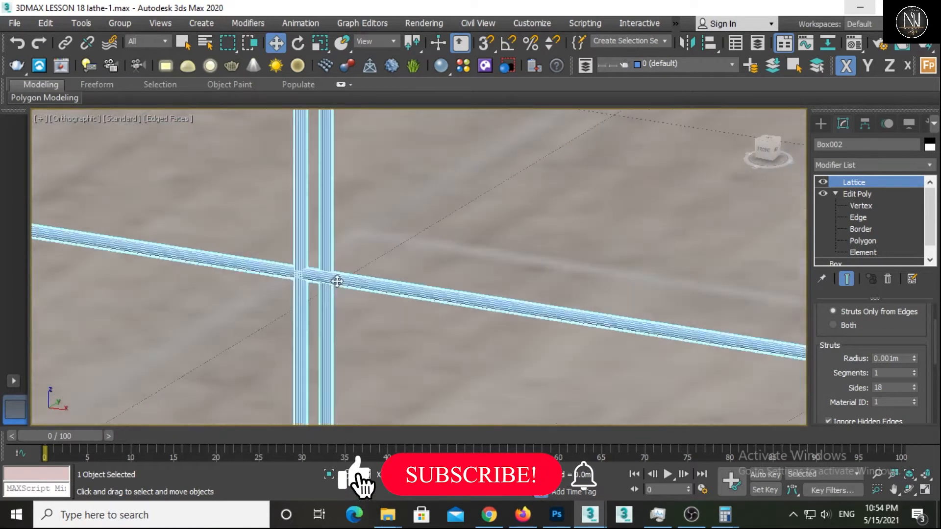
{"action": "double_click", "coordinate": [885, 387]}
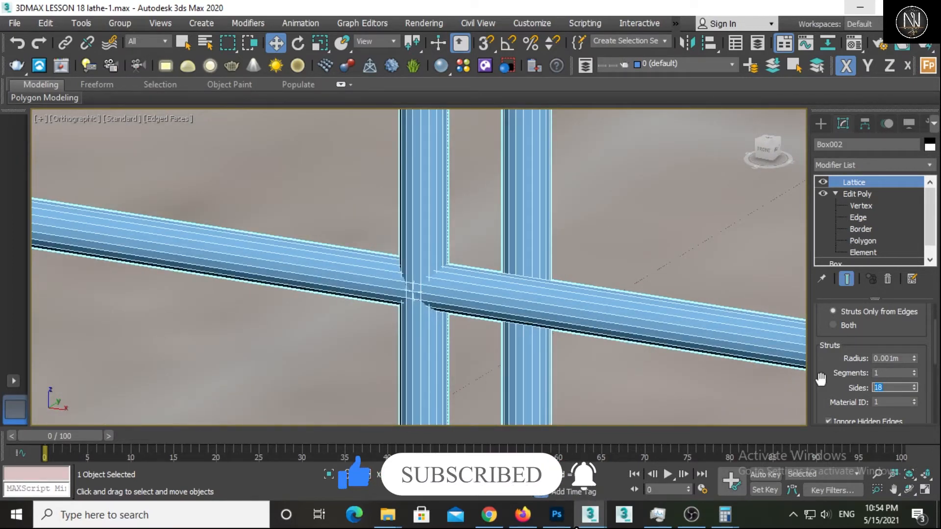
{"action": "type", "text": "3"}
{"action": "key", "text": "Return"}
{"action": "scroll", "coordinate": [633, 324], "scroll_direction": "down", "scroll_amount": 4}
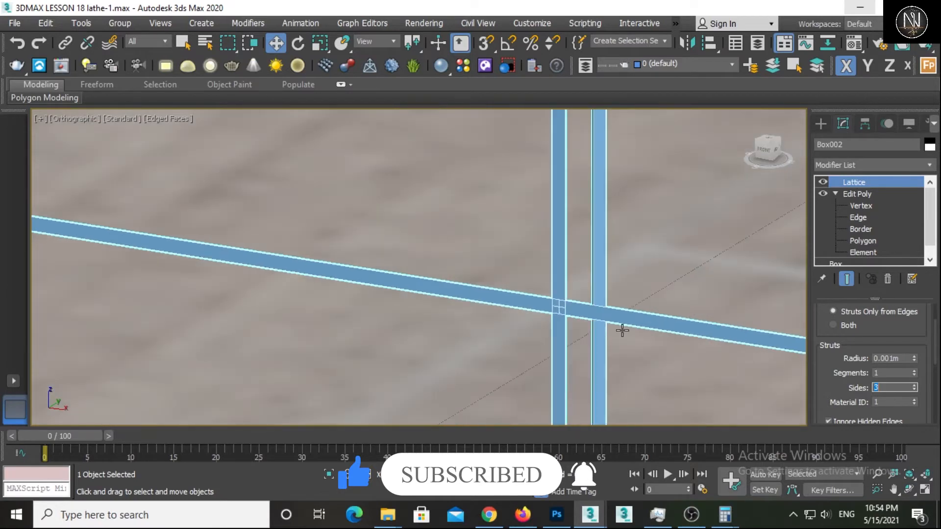
{"action": "middle_click_drag", "start_coordinate": [622, 329], "coordinate": [599, 341], "text": "alt"}
{"action": "scroll", "coordinate": [565, 361], "scroll_direction": "down", "scroll_amount": 3}
{"action": "middle_click_drag", "start_coordinate": [491, 383], "coordinate": [591, 266]}
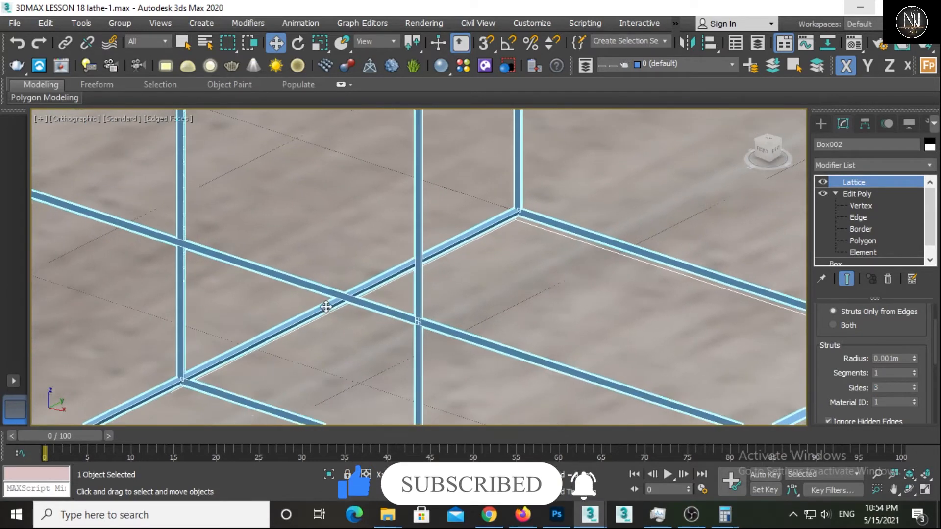
Set the lattice struts' sides to 4 and look closely at a crossing.
{"action": "scroll", "coordinate": [368, 318], "scroll_direction": "up", "scroll_amount": 5}
{"action": "double_click", "coordinate": [886, 387]}
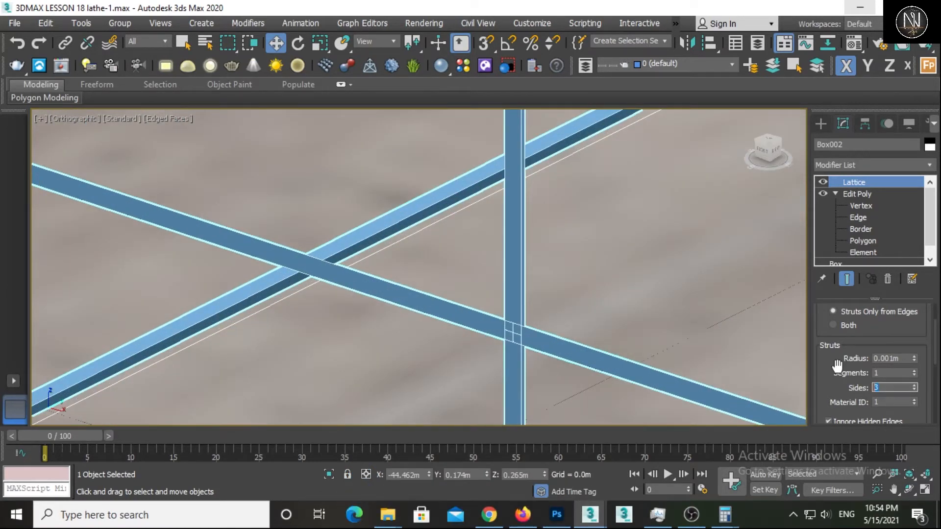
{"action": "type", "text": "4"}
{"action": "key", "text": "Return"}
{"action": "scroll", "coordinate": [494, 319], "scroll_direction": "up", "scroll_amount": 3}
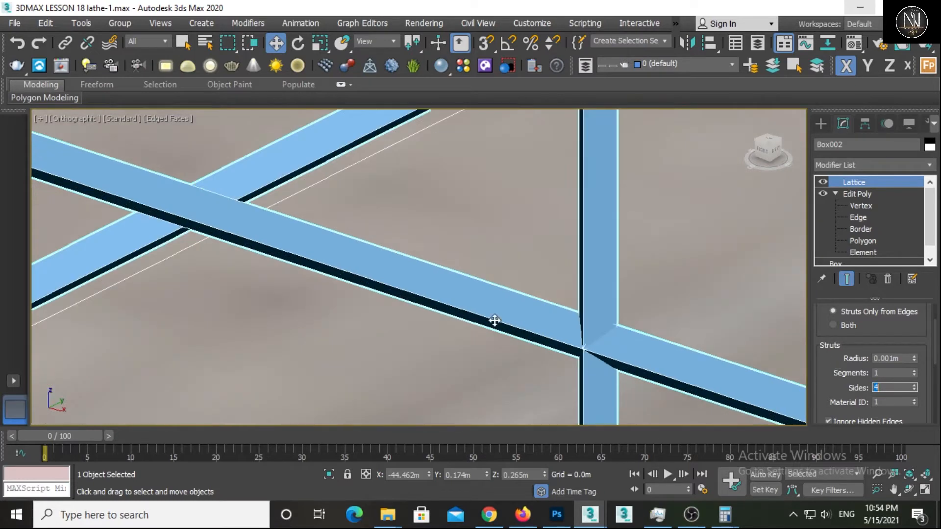
Set the lattice struts' sides to 5 and view the struts from farther away.
{"action": "scroll", "coordinate": [589, 344], "scroll_direction": "up", "scroll_amount": 2}
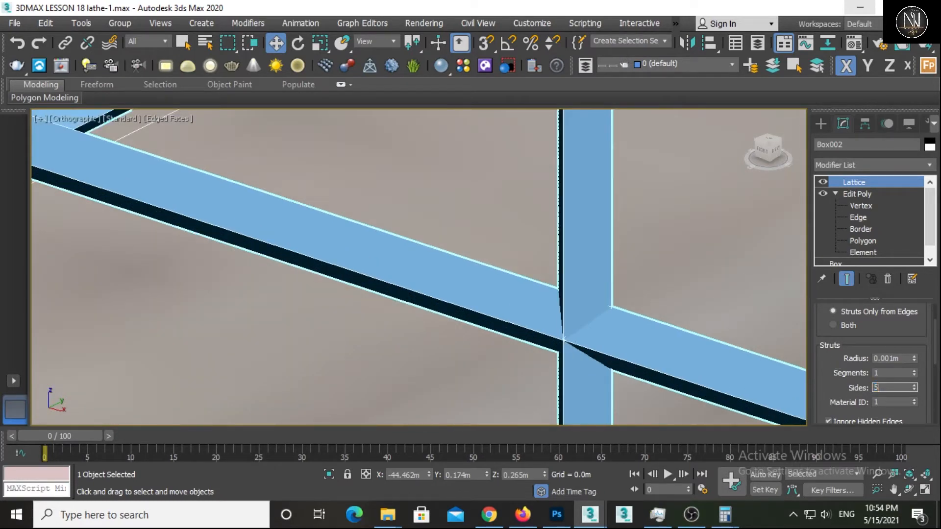
{"action": "key", "text": "Return"}
{"action": "scroll", "coordinate": [625, 281], "scroll_direction": "down", "scroll_amount": 4}
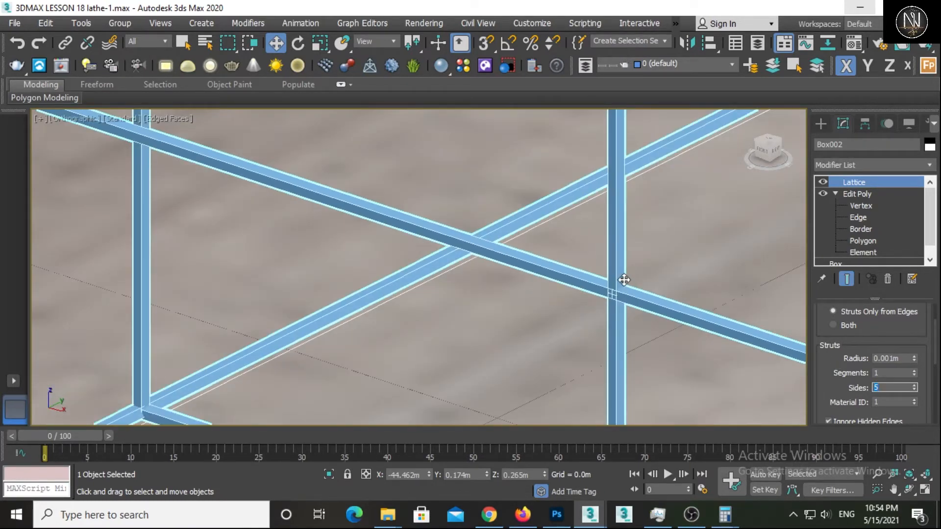
{"action": "scroll", "coordinate": [624, 280], "scroll_direction": "down", "scroll_amount": 4}
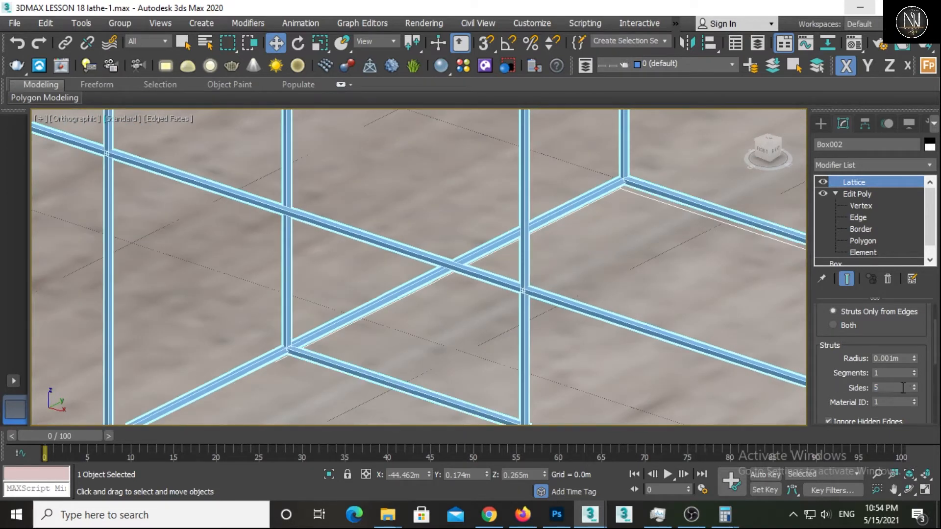
Set the lattice struts' sides back to 18.
{"action": "left_click_drag", "start_coordinate": [904, 388], "coordinate": [827, 360]}
{"action": "type", "text": "18"}
{"action": "key", "text": "Return"}
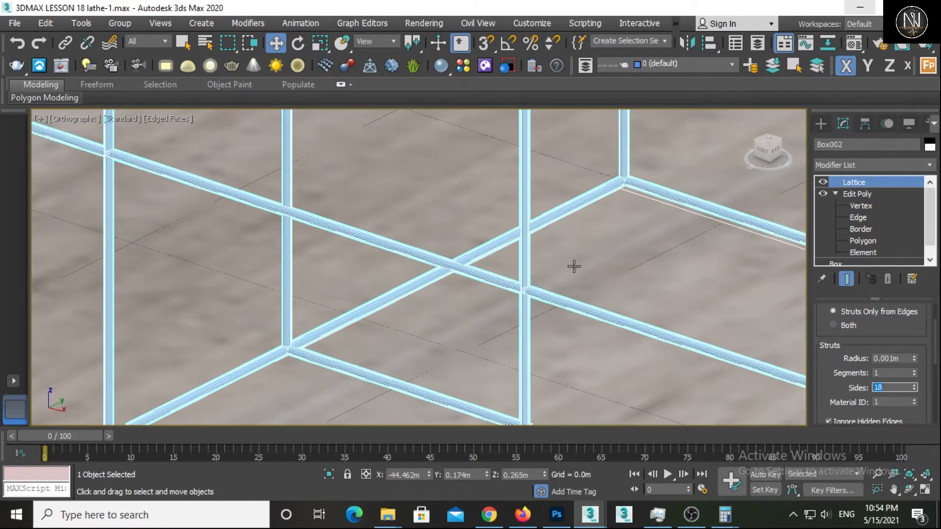
{"action": "scroll", "coordinate": [574, 266], "scroll_direction": "down", "scroll_amount": 4}
Switch to the front view, select the small round vase and view it from above.
{"action": "key", "text": "v"}
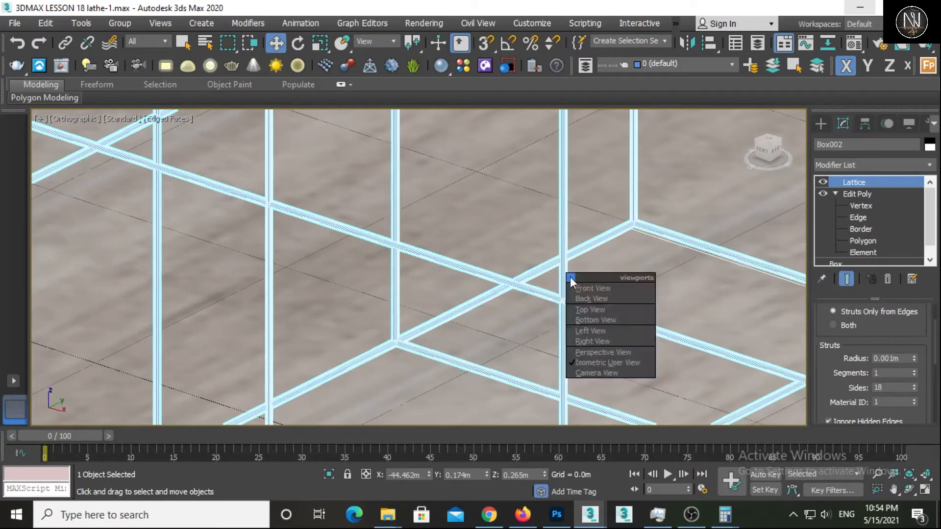
{"action": "key", "text": "f"}
{"action": "scroll", "coordinate": [566, 282], "scroll_direction": "down", "scroll_amount": 3}
{"action": "middle_click_drag", "start_coordinate": [458, 298], "coordinate": [661, 272]}
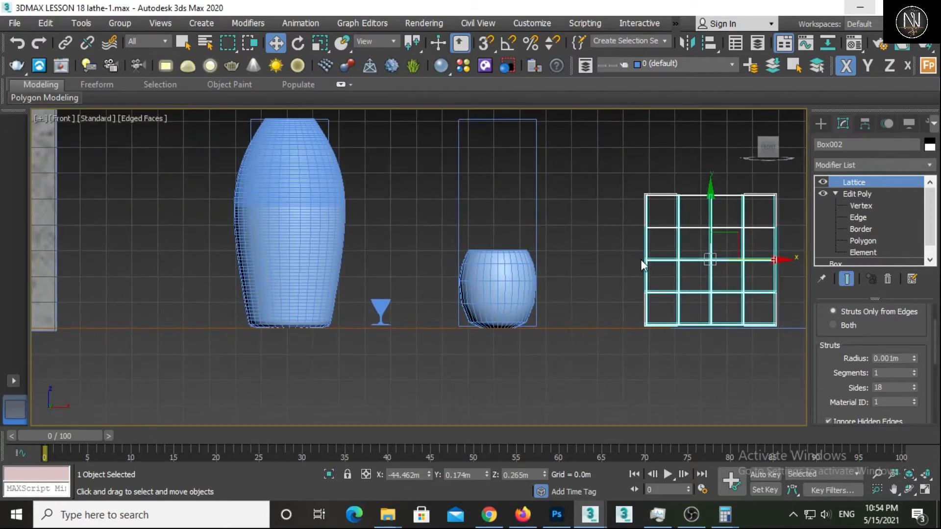
{"action": "scroll", "coordinate": [483, 263], "scroll_direction": "up", "scroll_amount": 4}
{"action": "left_click", "coordinate": [505, 308]}
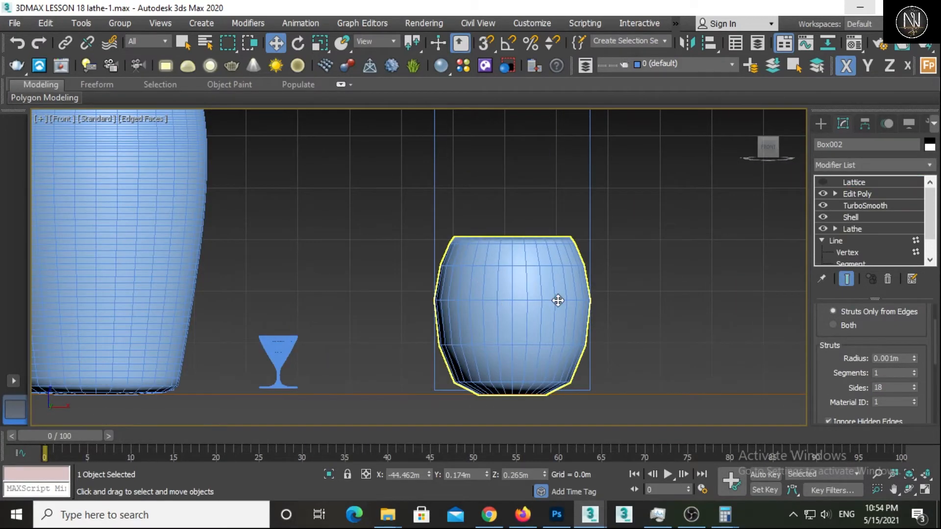
{"action": "middle_click_drag", "start_coordinate": [546, 300], "coordinate": [550, 351], "text": "alt"}
{"action": "scroll", "coordinate": [531, 308], "scroll_direction": "up", "scroll_amount": 2}
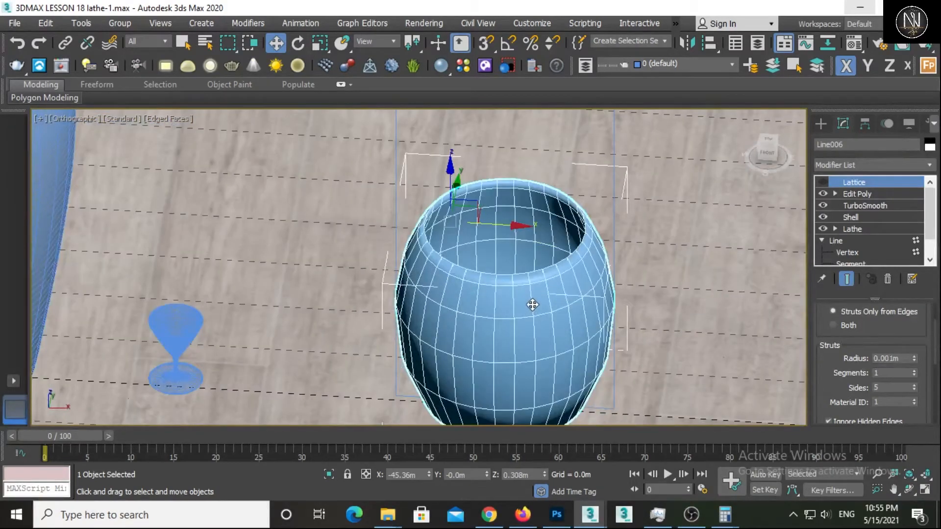
{"action": "middle_click_drag", "start_coordinate": [530, 312], "coordinate": [524, 289], "text": "alt"}
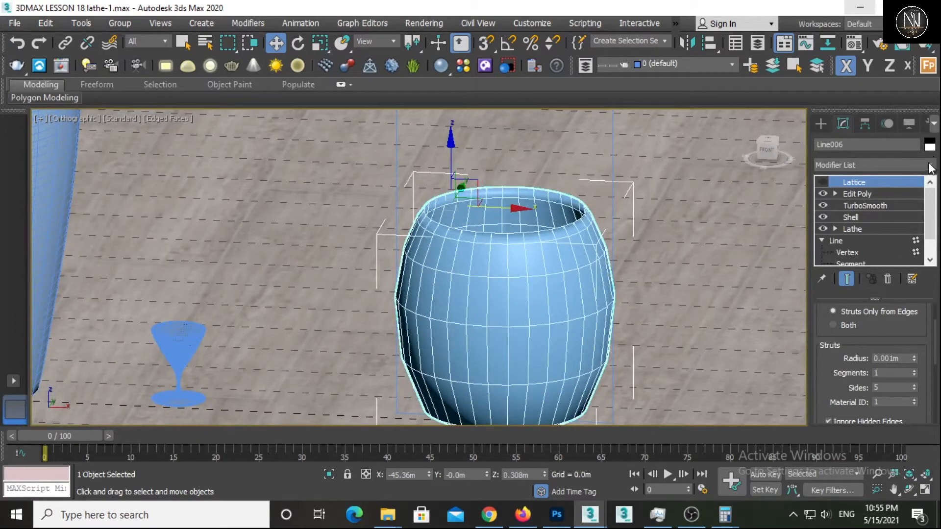
Preview the small vase with its Lattice modifier enabled and edged faces hidden, and disable the modifier again.
{"action": "left_click", "coordinate": [822, 182]}
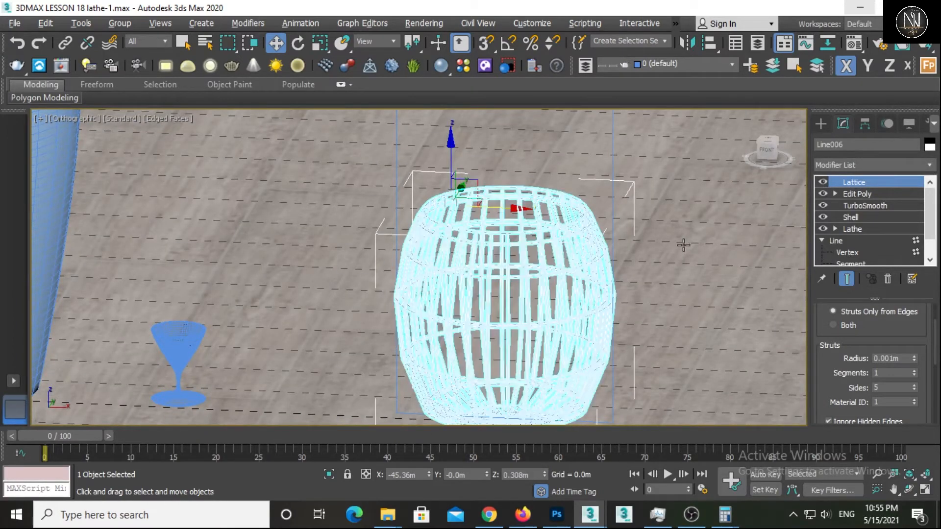
{"action": "mouse_move", "coordinate": [683, 244]}
{"action": "middle_mouse_down", "text": "alt"}
{"action": "mouse_move", "coordinate": [631, 286]}
{"action": "mouse_move", "coordinate": [677, 294]}
{"action": "mouse_move", "coordinate": [678, 271]}
{"action": "middle_mouse_up", "text": "alt"}
{"action": "key", "text": "F3"}
{"action": "key", "text": "F3"}
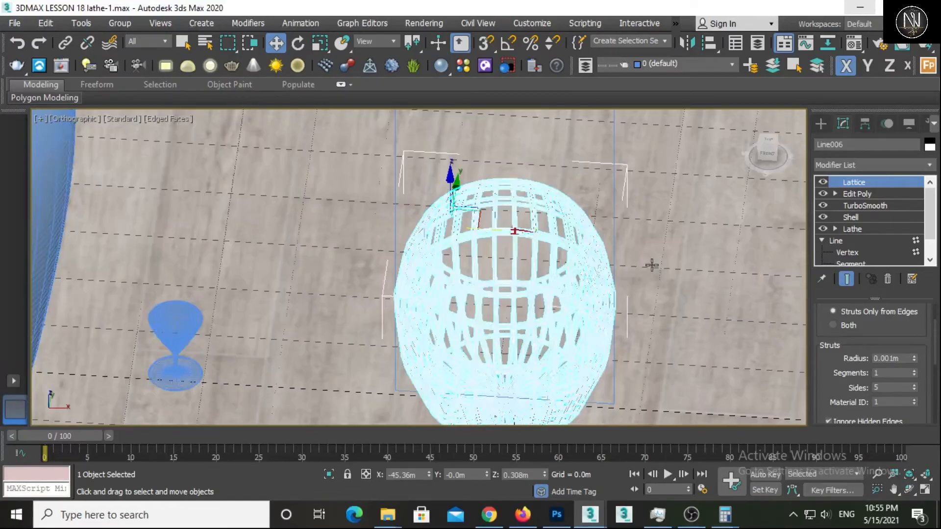
{"action": "key", "text": "F4"}
{"action": "mouse_move", "coordinate": [559, 297]}
{"action": "middle_mouse_down", "text": "alt"}
{"action": "mouse_move", "coordinate": [573, 290]}
{"action": "mouse_move", "coordinate": [566, 278]}
{"action": "mouse_move", "coordinate": [531, 289]}
{"action": "middle_mouse_up", "text": "alt"}
{"action": "scroll", "coordinate": [532, 289], "scroll_direction": "down", "scroll_amount": 5}
{"action": "scroll", "coordinate": [564, 343], "scroll_direction": "up", "scroll_amount": 5}
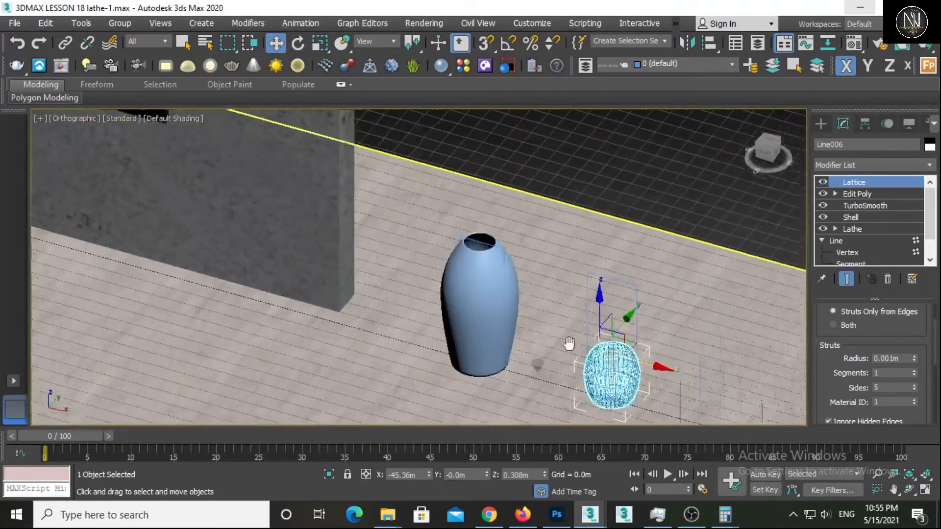
{"action": "middle_click_drag", "start_coordinate": [656, 379], "coordinate": [615, 243]}
{"action": "scroll", "coordinate": [719, 243], "scroll_direction": "up", "scroll_amount": 3}
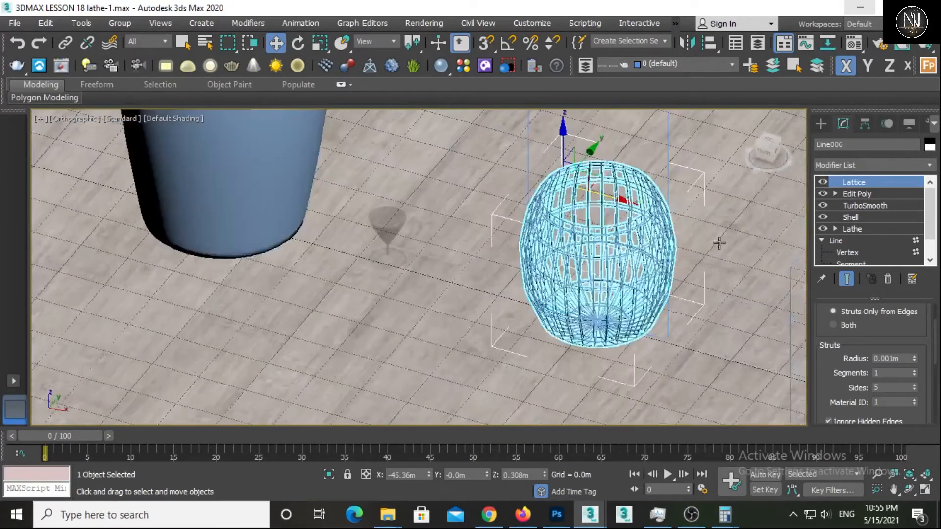
{"action": "left_click", "coordinate": [823, 182]}
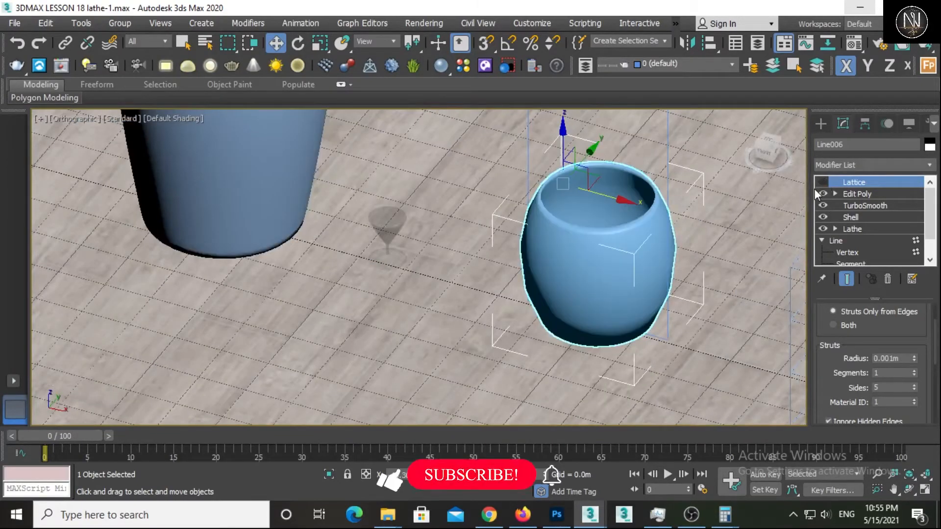
Clone the small round vase in place as an independent copy.
{"action": "scroll", "coordinate": [593, 266], "scroll_direction": "up", "scroll_amount": 3}
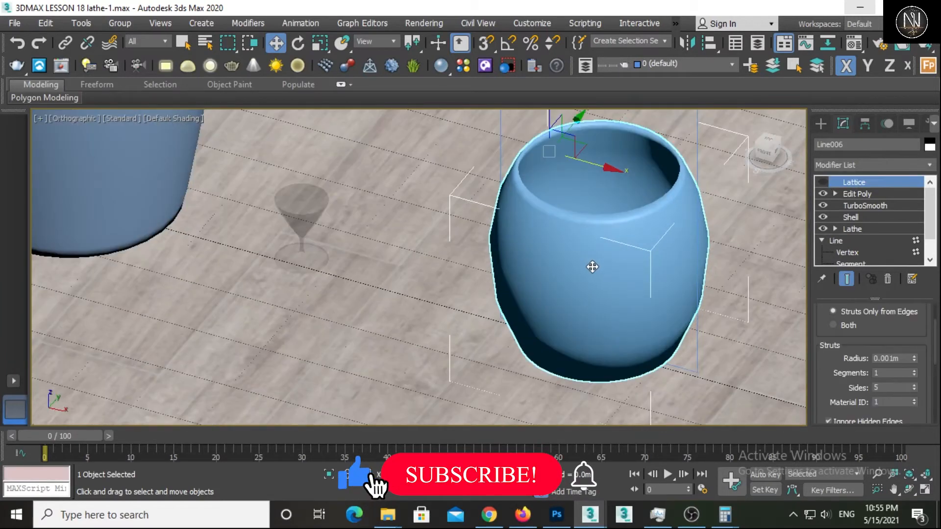
{"action": "middle_click_drag", "start_coordinate": [624, 265], "coordinate": [556, 262]}
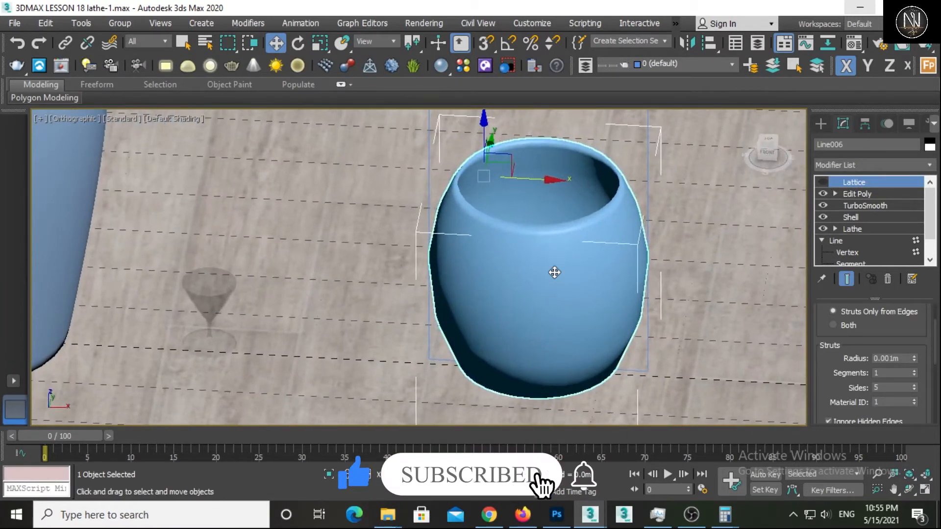
{"action": "left_click_drag", "start_coordinate": [554, 273], "coordinate": [554, 272], "text": "shift"}
{"action": "left_click", "coordinate": [431, 223]}
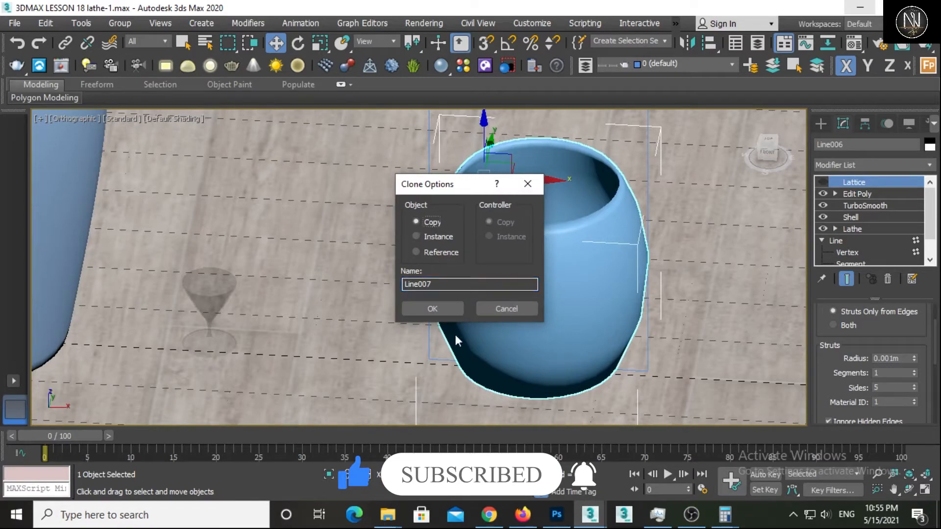
{"action": "left_click", "coordinate": [441, 309]}
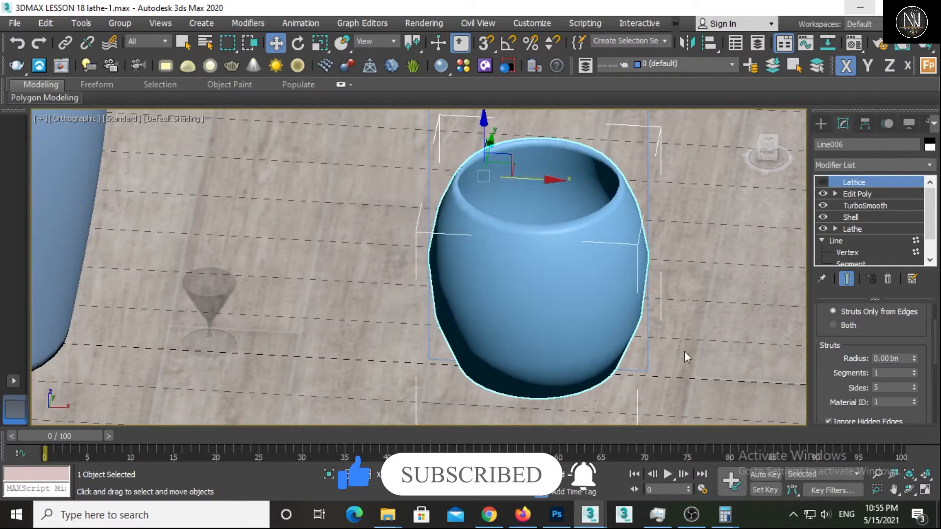
Enable the Lattice modifier on the cloned small vase and inspect its struts up close from the front.
{"action": "left_click", "coordinate": [824, 182]}
{"action": "middle_click_drag", "start_coordinate": [675, 229], "coordinate": [659, 252], "text": "alt"}
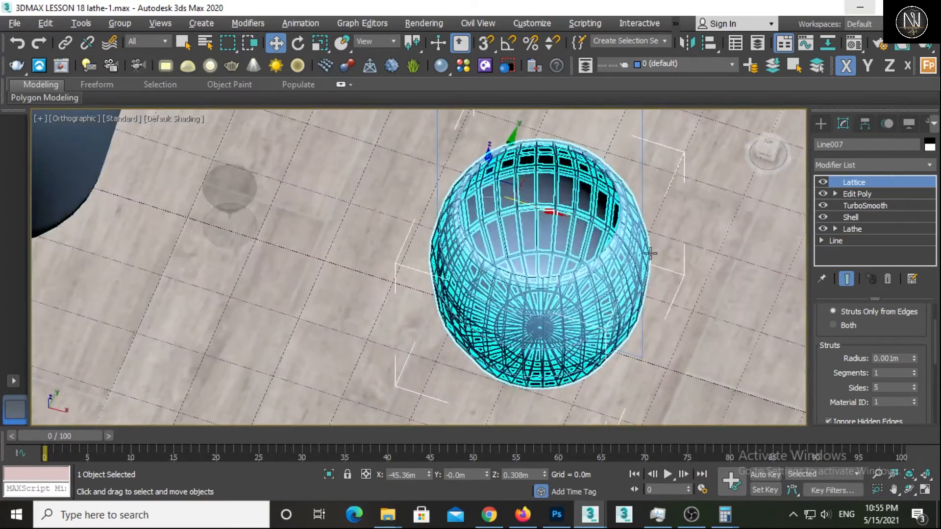
{"action": "key", "text": "f"}
{"action": "scroll", "coordinate": [384, 210], "scroll_direction": "up", "scroll_amount": 8}
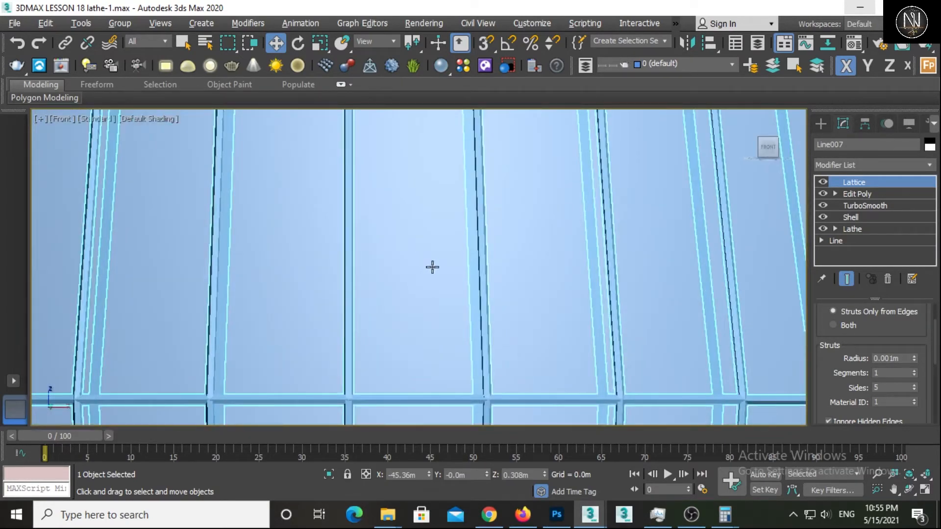
{"action": "scroll", "coordinate": [348, 280], "scroll_direction": "down", "scroll_amount": 2}
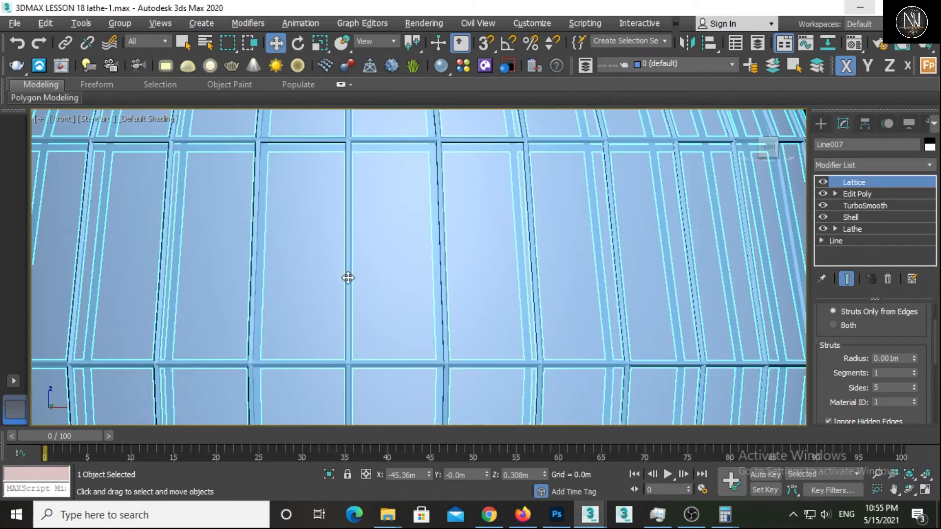
Set the vase lattice's strut sides to 18 and enter a strut radius of 0.001 m.
{"action": "double_click", "coordinate": [878, 388]}
{"action": "type", "text": "18"}
{"action": "key", "text": "Return"}
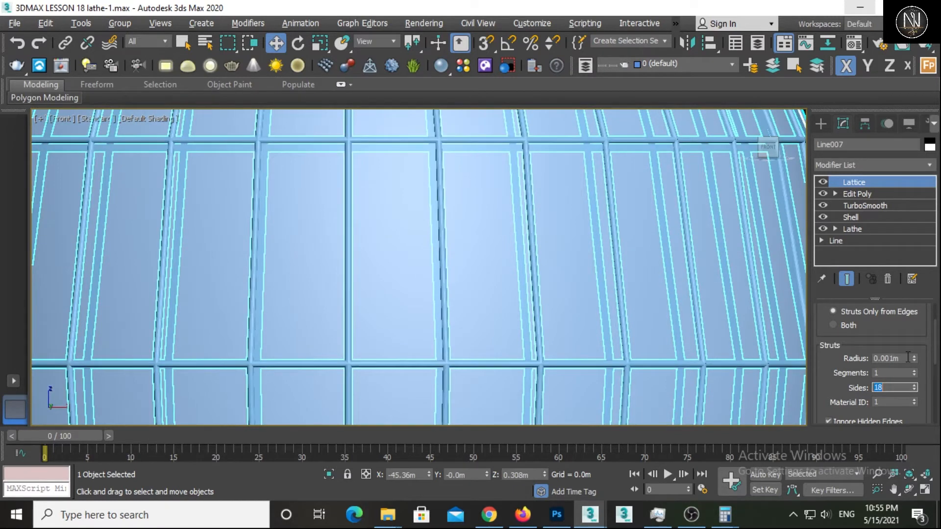
{"action": "double_click", "coordinate": [901, 357]}
{"action": "type", "text": ".0"}
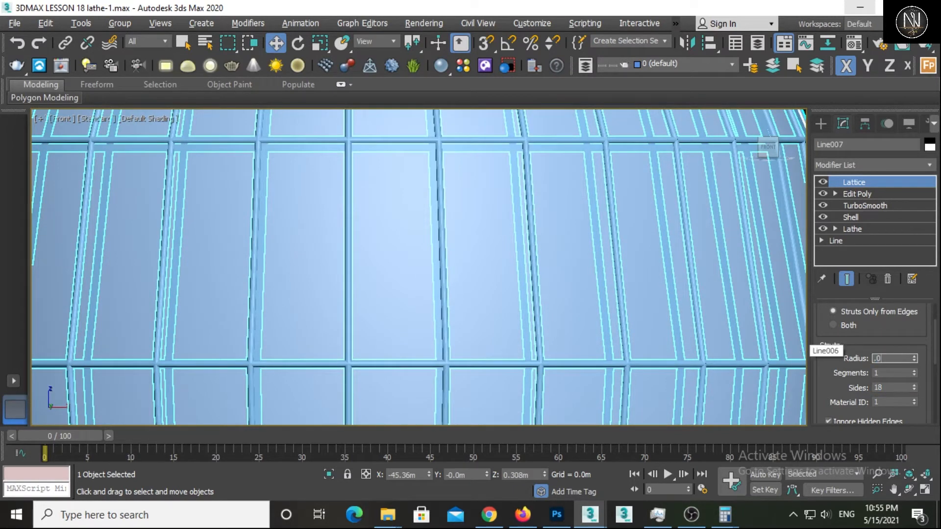
{"action": "scroll", "coordinate": [409, 271], "scroll_direction": "down", "scroll_amount": 5}
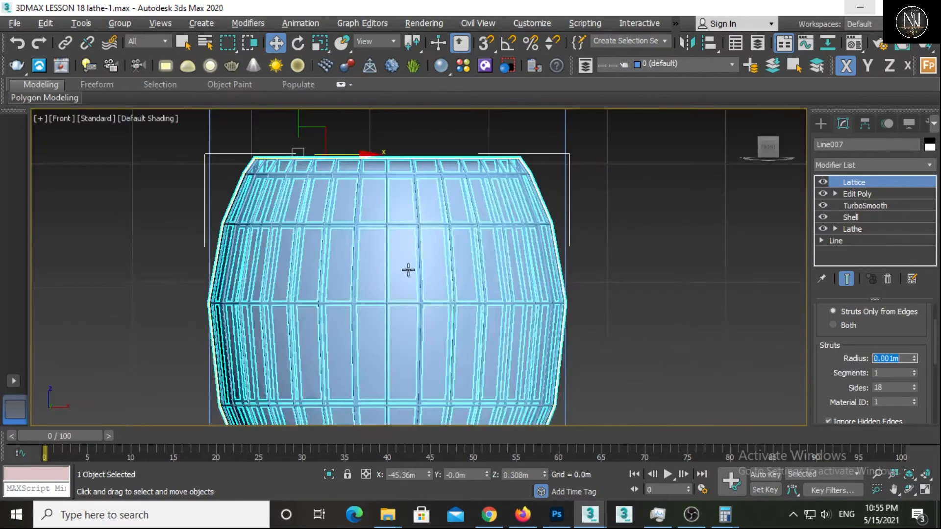
Select the lattice copy of the small vase and change its object color to black.
{"action": "middle_click_drag", "start_coordinate": [409, 270], "coordinate": [444, 300], "text": "alt"}
{"action": "left_click", "coordinate": [620, 317]}
{"action": "scroll", "coordinate": [361, 349], "scroll_direction": "up", "scroll_amount": 4}
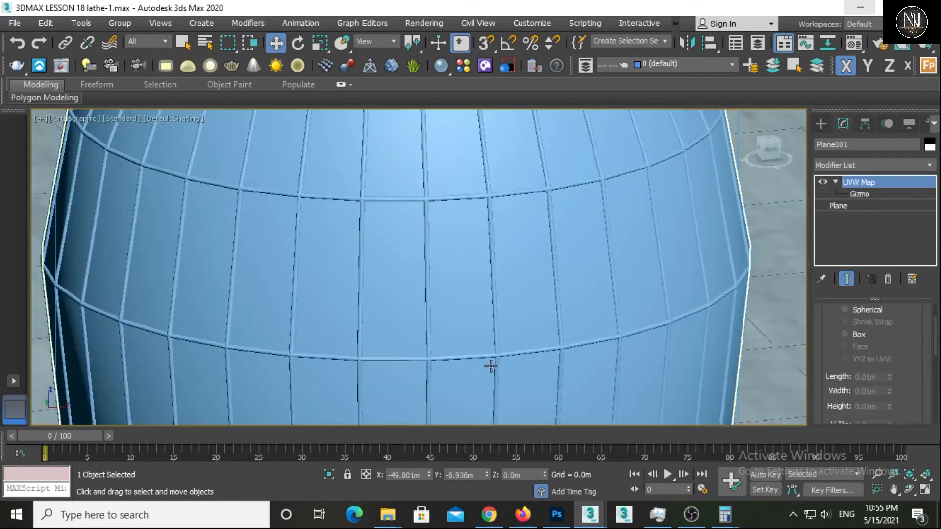
{"action": "left_click", "coordinate": [491, 363]}
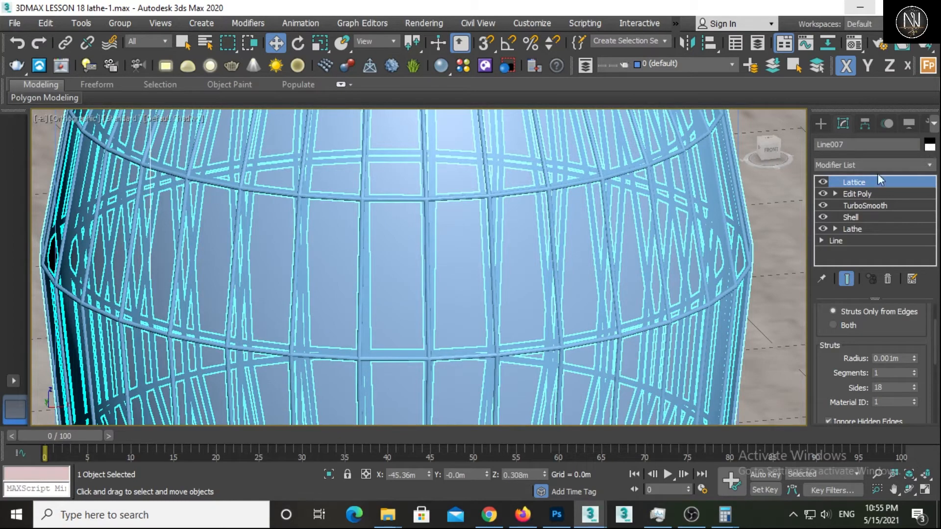
{"action": "left_click", "coordinate": [929, 145]}
{"action": "left_click", "coordinate": [576, 287]}
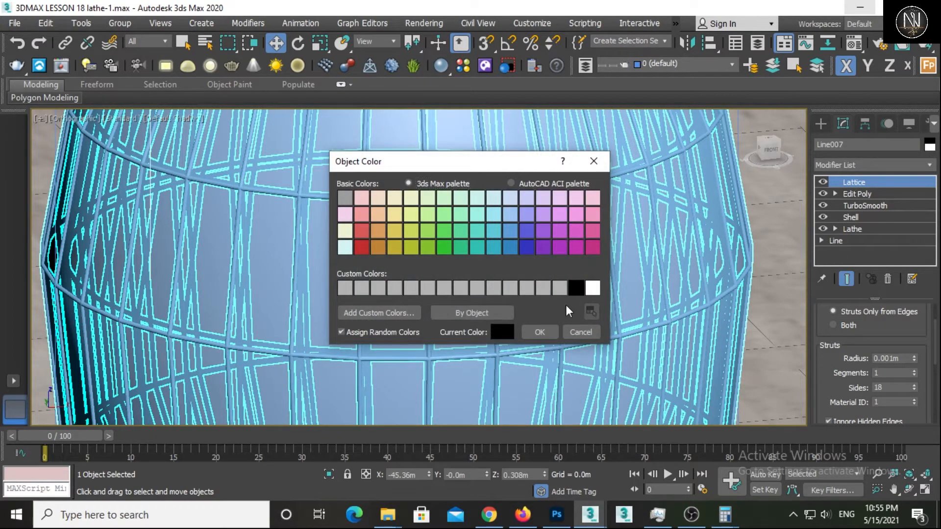
{"action": "left_click", "coordinate": [540, 333]}
{"action": "scroll", "coordinate": [544, 328], "scroll_direction": "down", "scroll_amount": 5}
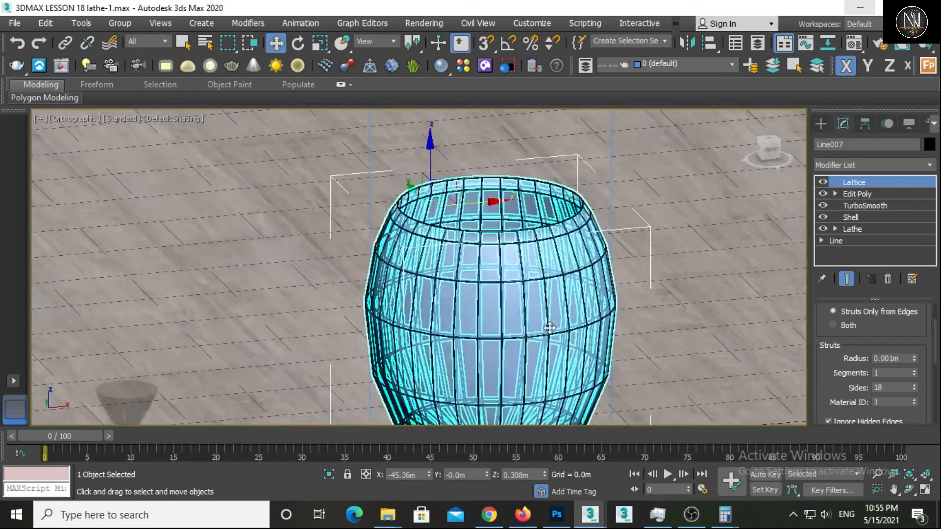
Examine the black lattice over the small vase from the front and from an angle, checking each of the two overlapping objects.
{"action": "key", "text": "f"}
{"action": "left_click", "coordinate": [604, 272]}
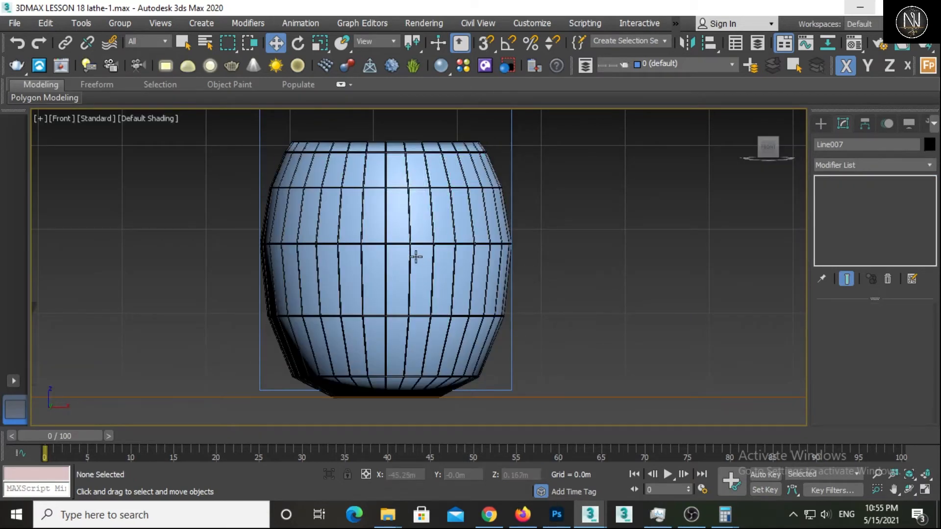
{"action": "scroll", "coordinate": [419, 252], "scroll_direction": "up", "scroll_amount": 5}
{"action": "scroll", "coordinate": [419, 252], "scroll_direction": "down", "scroll_amount": 4}
{"action": "middle_click_drag", "start_coordinate": [431, 243], "coordinate": [476, 307]}
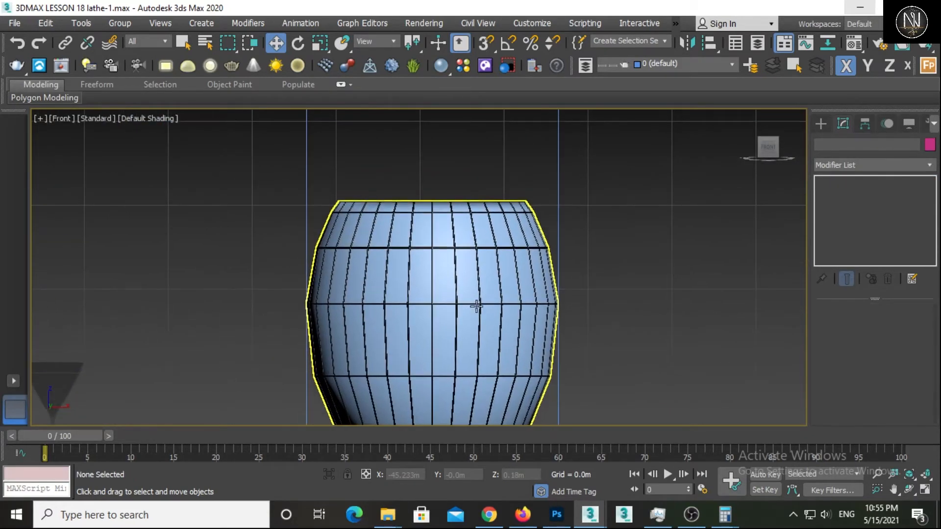
{"action": "left_click", "coordinate": [443, 280]}
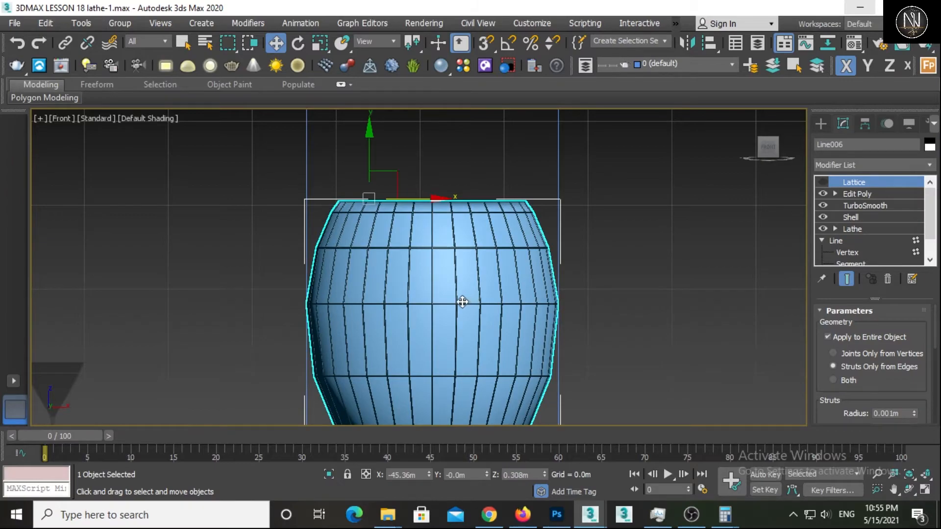
{"action": "scroll", "coordinate": [460, 301], "scroll_direction": "up", "scroll_amount": 2}
{"action": "scroll", "coordinate": [461, 301], "scroll_direction": "down", "scroll_amount": 2}
{"action": "middle_click_drag", "start_coordinate": [461, 301], "coordinate": [484, 337], "text": "alt"}
{"action": "scroll", "coordinate": [486, 336], "scroll_direction": "up", "scroll_amount": 3}
{"action": "left_click", "coordinate": [467, 336]}
{"action": "scroll", "coordinate": [467, 334], "scroll_direction": "down", "scroll_amount": 3}
{"action": "key", "text": "v"}
{"action": "key", "text": "f"}
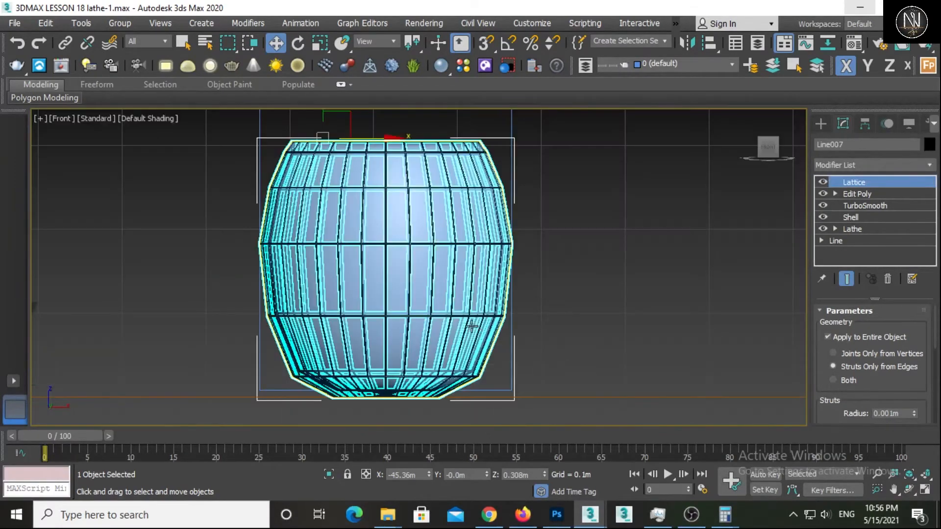
Move the twisted cylinder along X toward the vases, to about X -43.35 m.
{"action": "scroll", "coordinate": [490, 318], "scroll_direction": "down", "scroll_amount": 4}
{"action": "middle_click_drag", "start_coordinate": [546, 310], "coordinate": [432, 328]}
{"action": "scroll", "coordinate": [493, 325], "scroll_direction": "down", "scroll_amount": 5}
{"action": "left_click", "coordinate": [702, 296]}
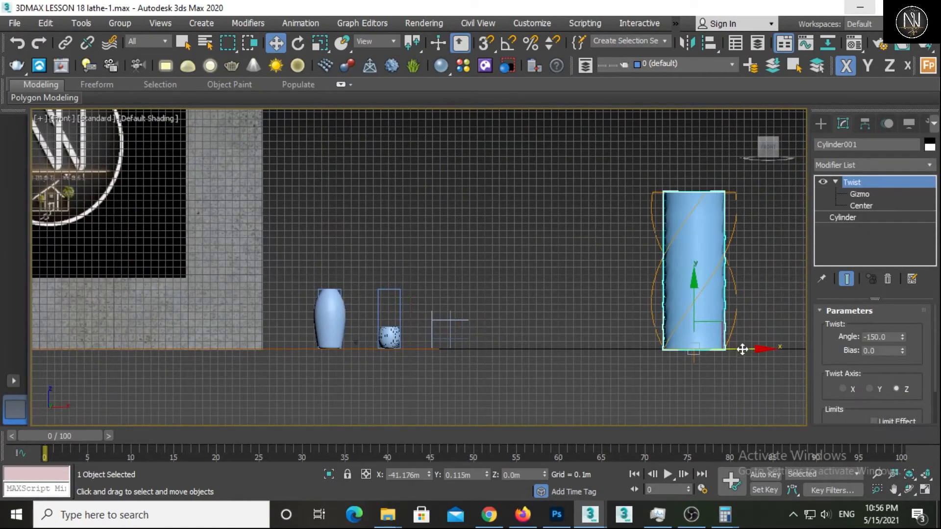
{"action": "left_click_drag", "start_coordinate": [742, 349], "coordinate": [582, 370]}
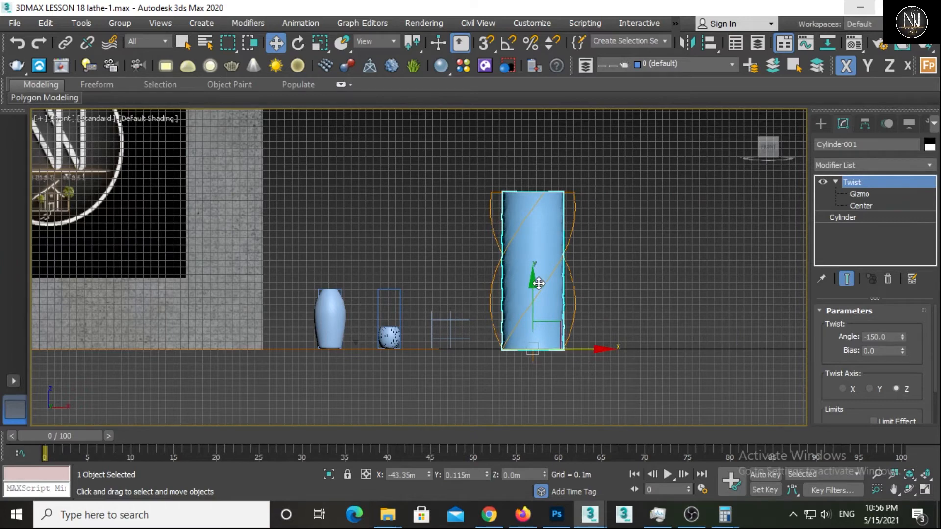
Examine the twisted cylinder's diagonal edge pattern in wireframe and shaded display, from the front and from an angle.
{"action": "scroll", "coordinate": [539, 283], "scroll_direction": "up", "scroll_amount": 4}
{"action": "key", "text": "F3"}
{"action": "mouse_move", "coordinate": [539, 282]}
{"action": "middle_mouse_down", "text": "alt"}
{"action": "mouse_move", "coordinate": [542, 273]}
{"action": "mouse_move", "coordinate": [498, 308]}
{"action": "middle_mouse_up", "text": "alt"}
{"action": "key", "text": "F3"}
{"action": "key", "text": "v"}
{"action": "key", "text": "f"}
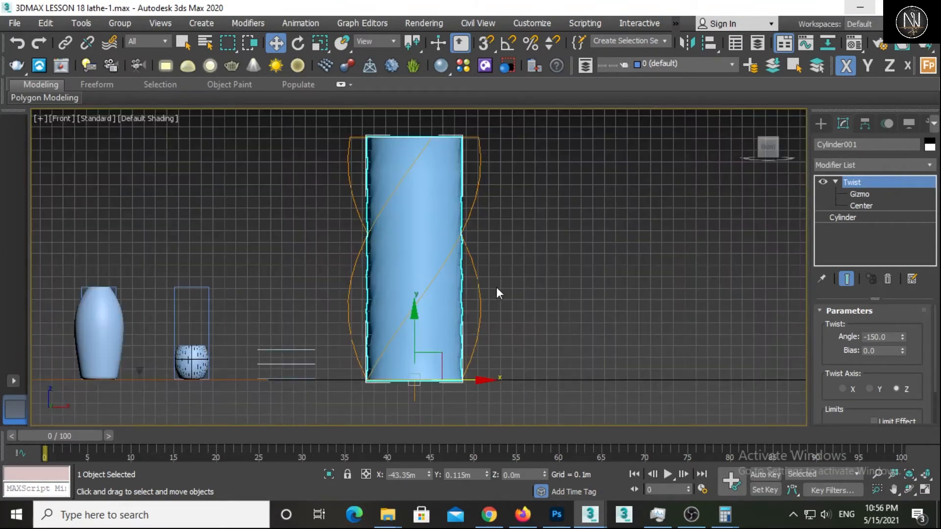
{"action": "scroll", "coordinate": [443, 239], "scroll_direction": "up", "scroll_amount": 5}
{"action": "key", "text": "F3"}
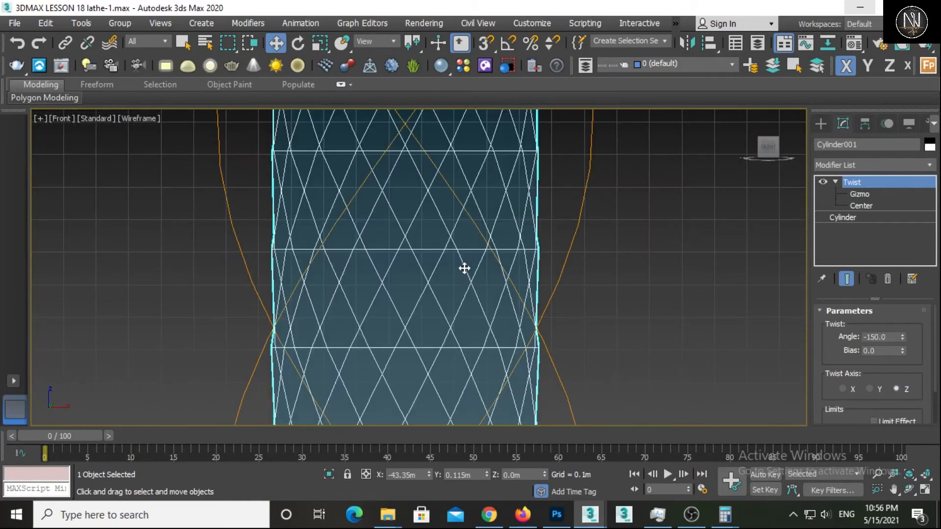
{"action": "scroll", "coordinate": [464, 267], "scroll_direction": "down", "scroll_amount": 6}
{"action": "middle_click_drag", "start_coordinate": [473, 281], "coordinate": [437, 304], "text": "alt"}
{"action": "scroll", "coordinate": [438, 299], "scroll_direction": "up", "scroll_amount": 4}
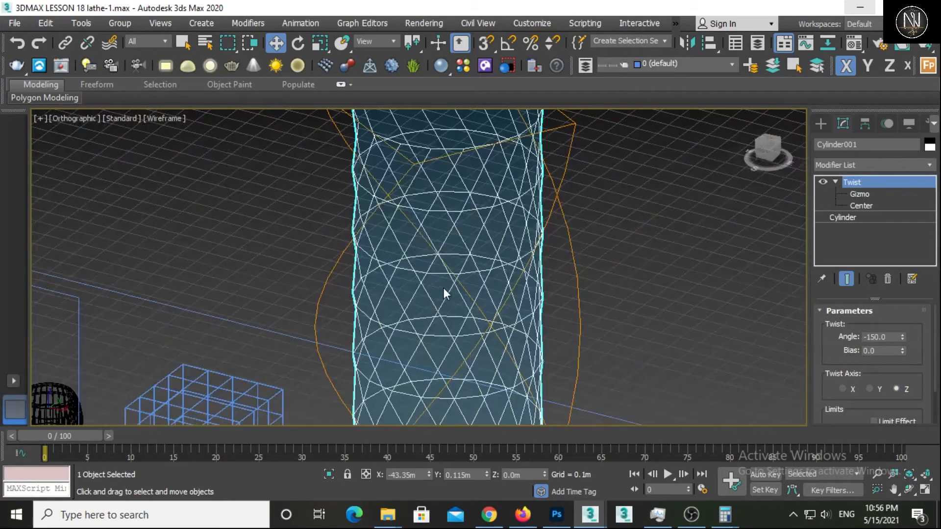
{"action": "key", "text": "F3"}
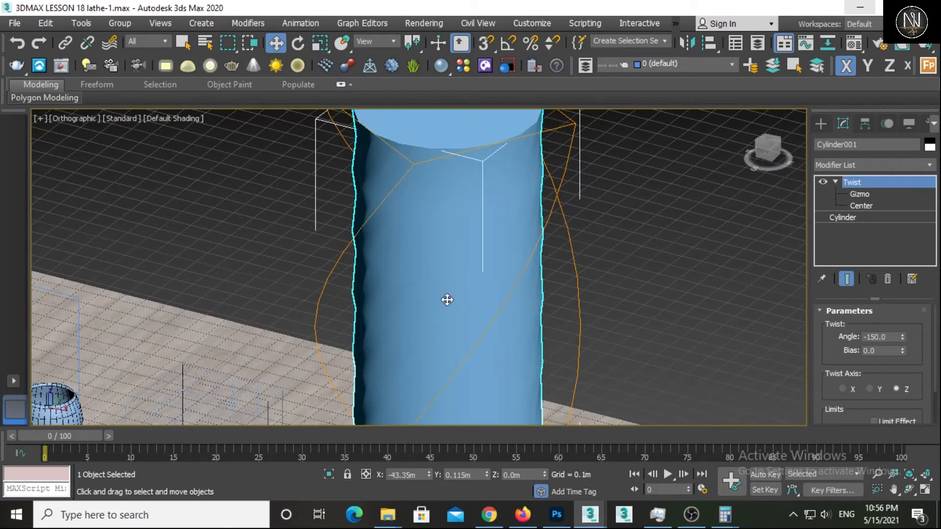
Clone the twisted cylinder in place as an independent copy and add a Lattice modifier to the copy.
{"action": "left_click_drag", "start_coordinate": [447, 299], "coordinate": [446, 313], "text": "shift"}
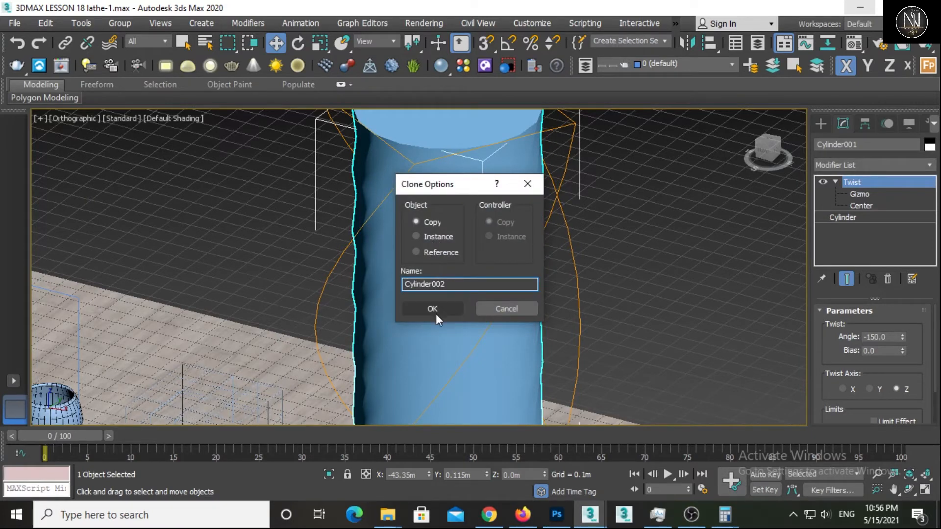
{"action": "left_click", "coordinate": [435, 309]}
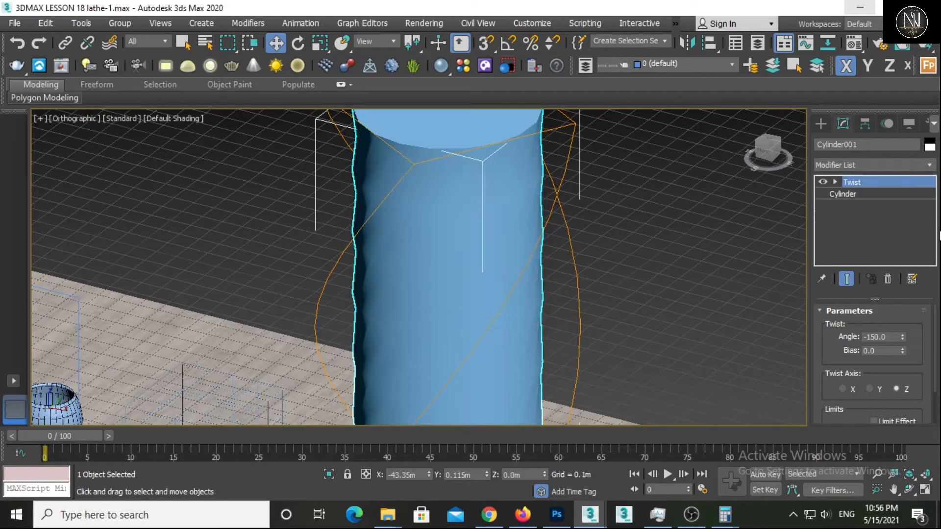
{"action": "left_click", "coordinate": [916, 165]}
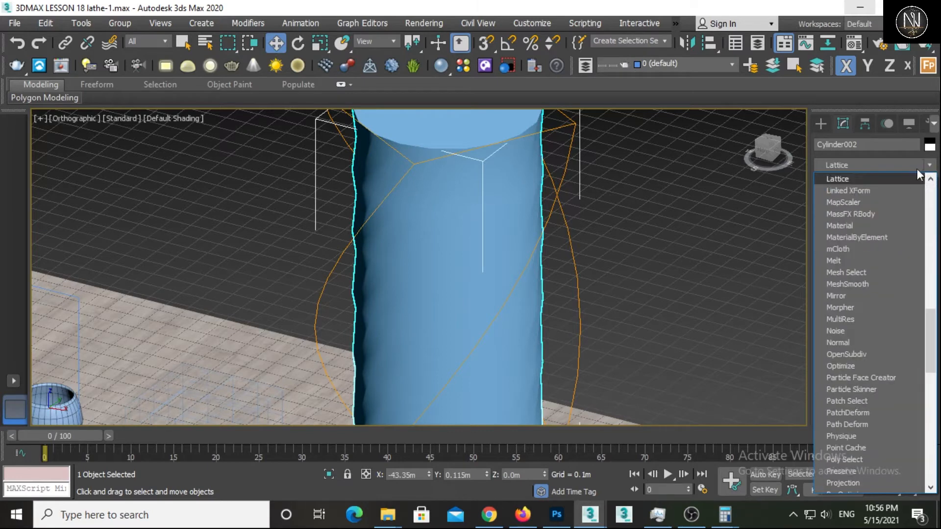
{"action": "left_click", "coordinate": [839, 179]}
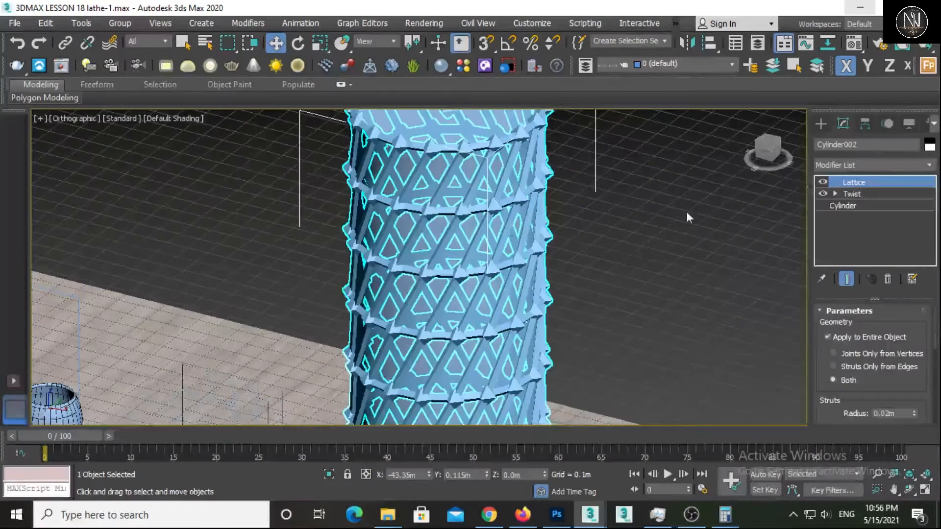
Limit the cylinder lattice to Struts Only from Edges, with a strut radius of 0.001 m and 5 sides.
{"action": "left_click", "coordinate": [833, 366]}
{"action": "scroll", "coordinate": [420, 267], "scroll_direction": "up", "scroll_amount": 5}
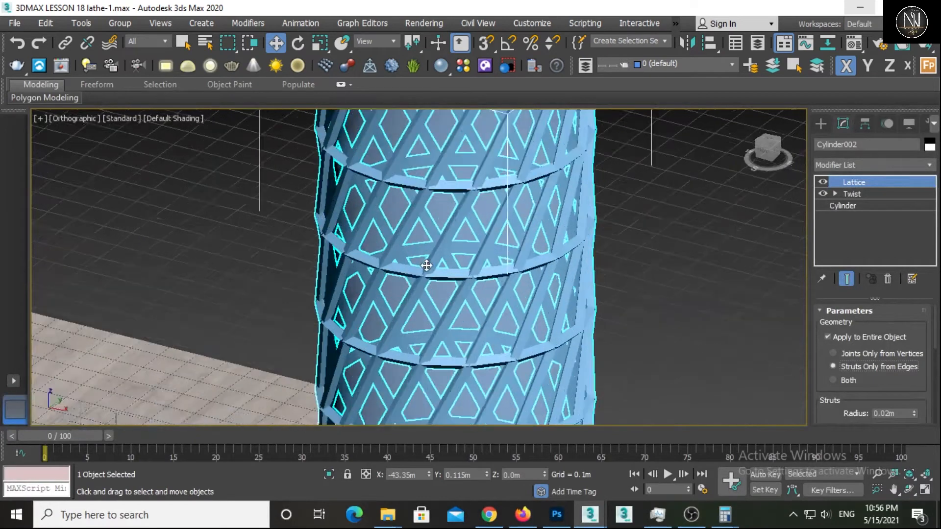
{"action": "double_click", "coordinate": [903, 414]}
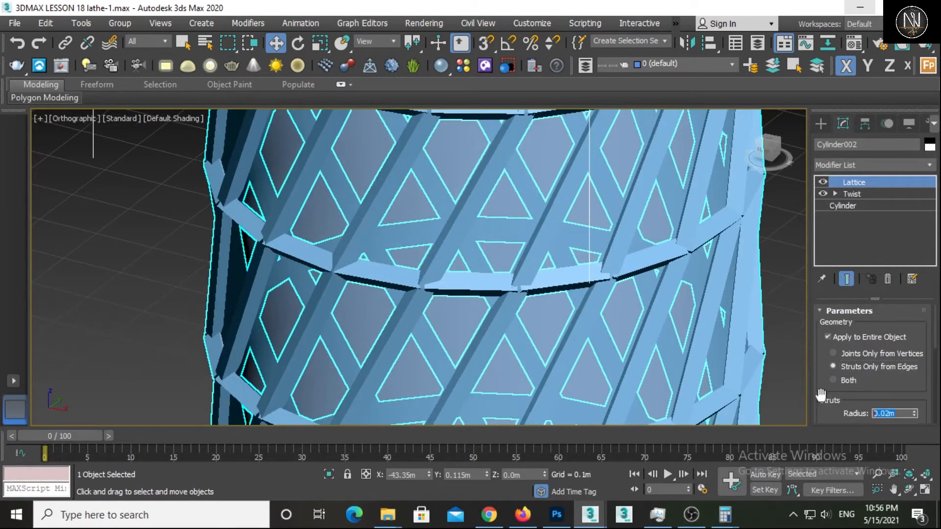
{"action": "type", "text": ".001"}
{"action": "key", "text": "Return"}
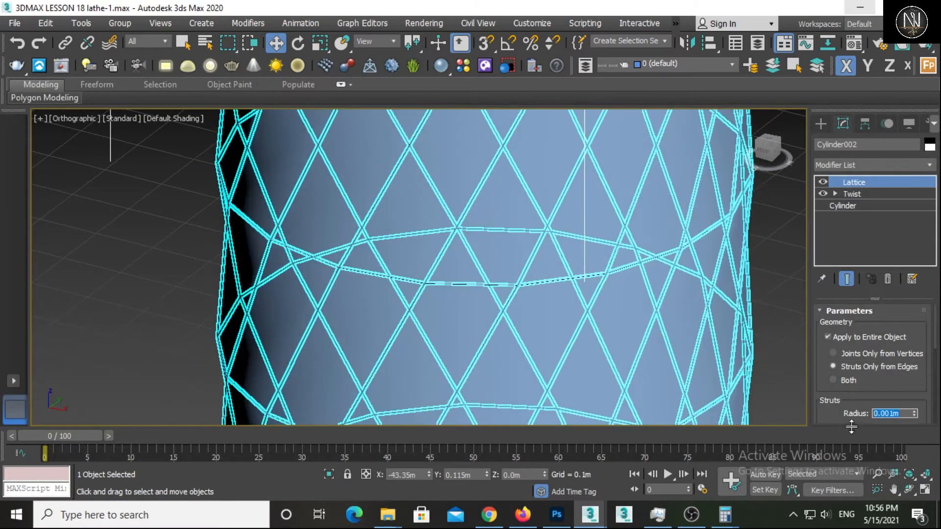
{"action": "scroll", "coordinate": [906, 374], "scroll_direction": "down", "scroll_amount": 3}
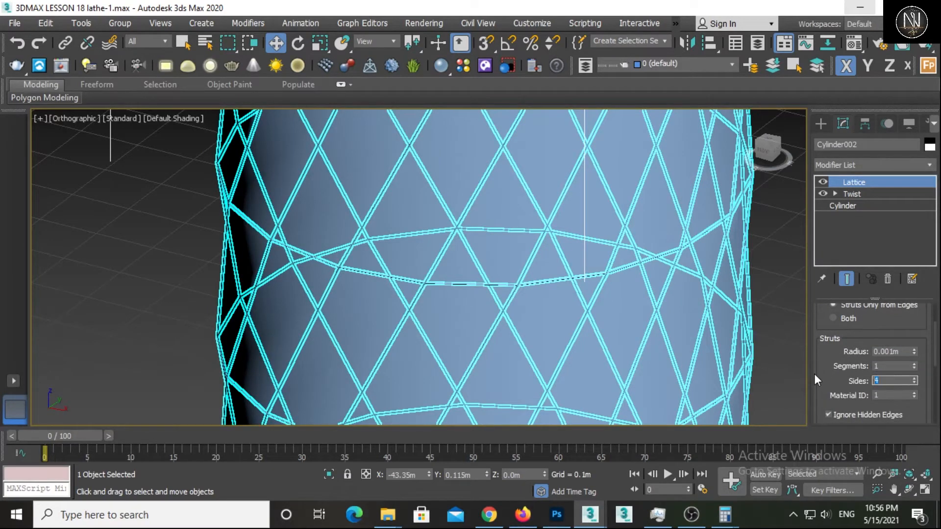
{"action": "key", "text": "Return"}
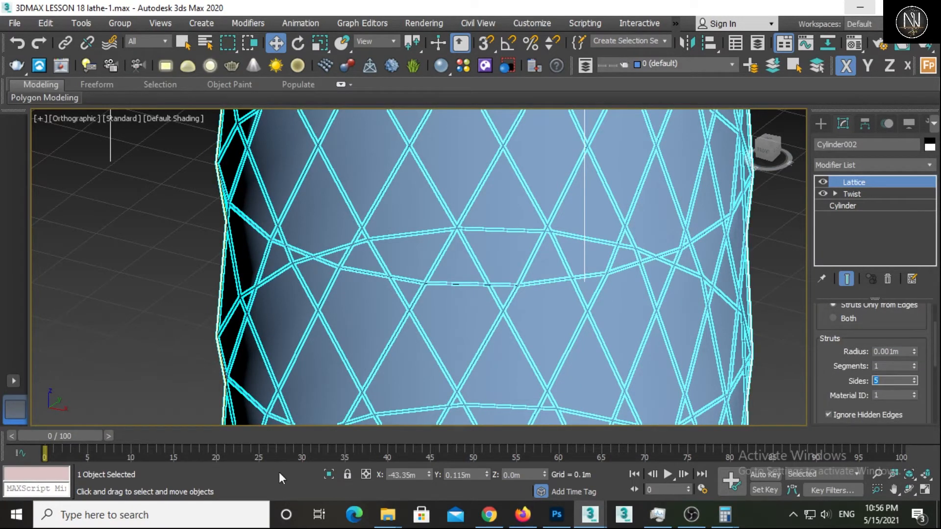
Change the object color of the cylinder's lattice copy to black.
{"action": "right_click", "coordinate": [390, 256]}
{"action": "left_click", "coordinate": [390, 257]}
{"action": "key", "text": "v"}
{"action": "left_click", "coordinate": [387, 317]}
{"action": "key", "text": "z"}
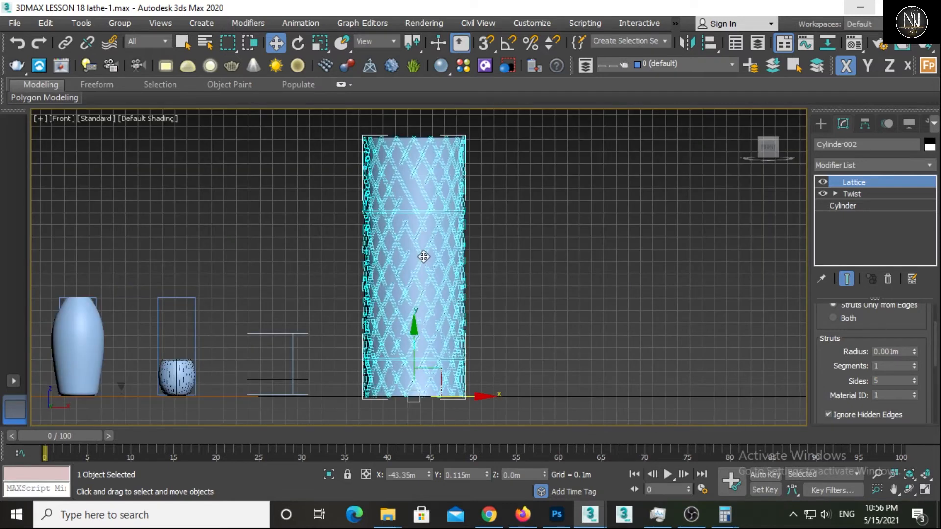
{"action": "scroll", "coordinate": [421, 265], "scroll_direction": "up", "scroll_amount": 6}
{"action": "scroll", "coordinate": [423, 201], "scroll_direction": "up", "scroll_amount": 2}
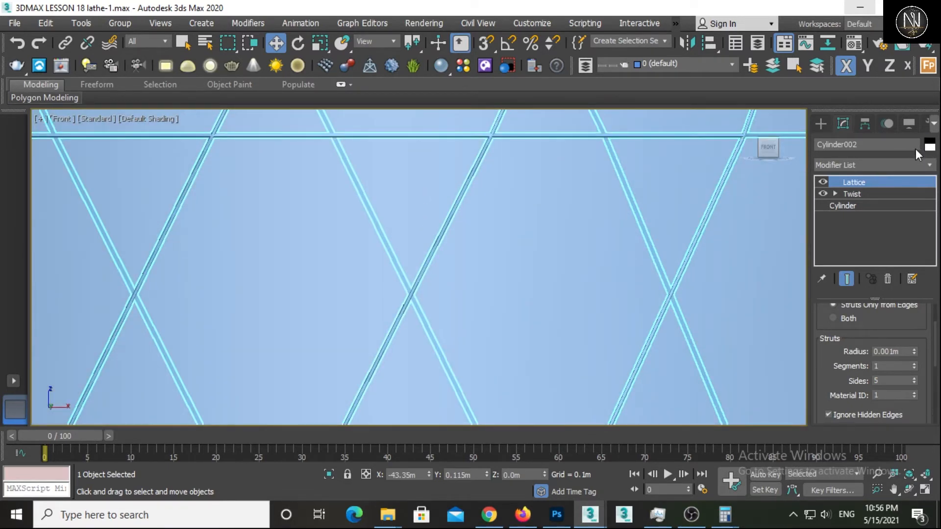
{"action": "left_click", "coordinate": [929, 146]}
{"action": "left_click", "coordinate": [576, 289]}
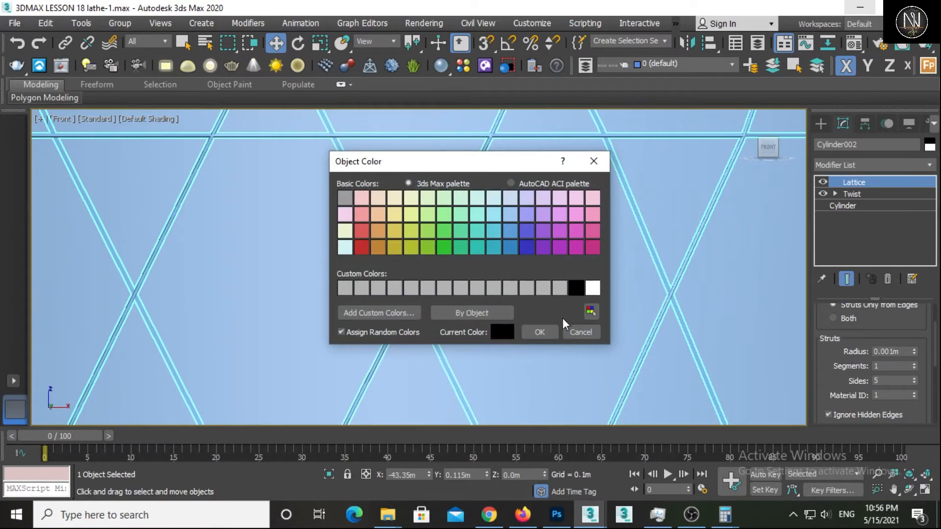
{"action": "left_click", "coordinate": [540, 332]}
Inspect the black cylinder lattice from an angle, comparing shaded, edged-faces and wireframe display.
{"action": "scroll", "coordinate": [530, 314], "scroll_direction": "down", "scroll_amount": 5}
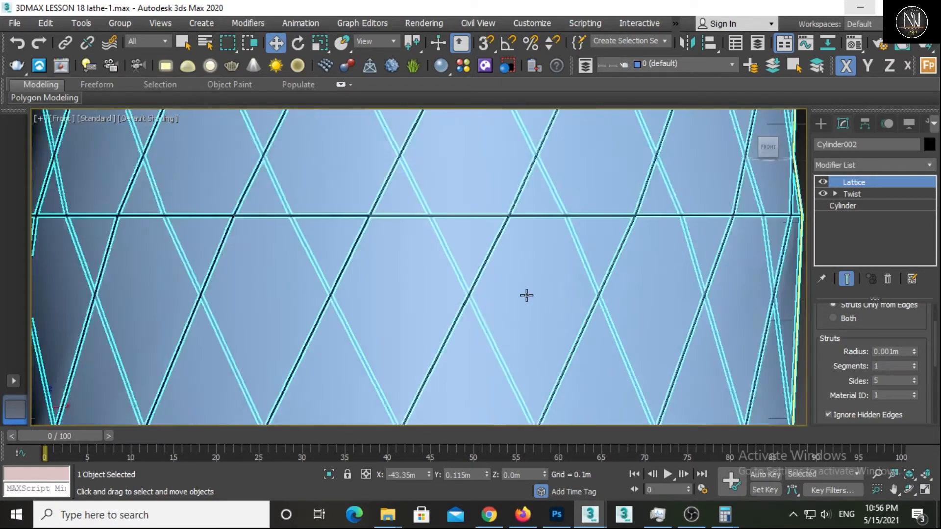
{"action": "middle_click_drag", "start_coordinate": [567, 273], "coordinate": [541, 296], "text": "alt"}
{"action": "key", "text": "F3"}
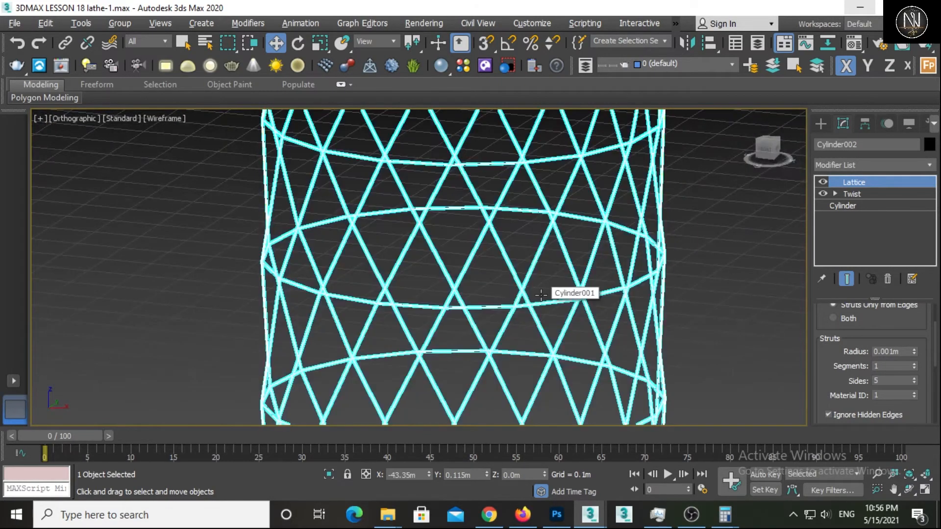
{"action": "key", "text": "F3"}
{"action": "key", "text": "F4"}
{"action": "key", "text": "F3"}
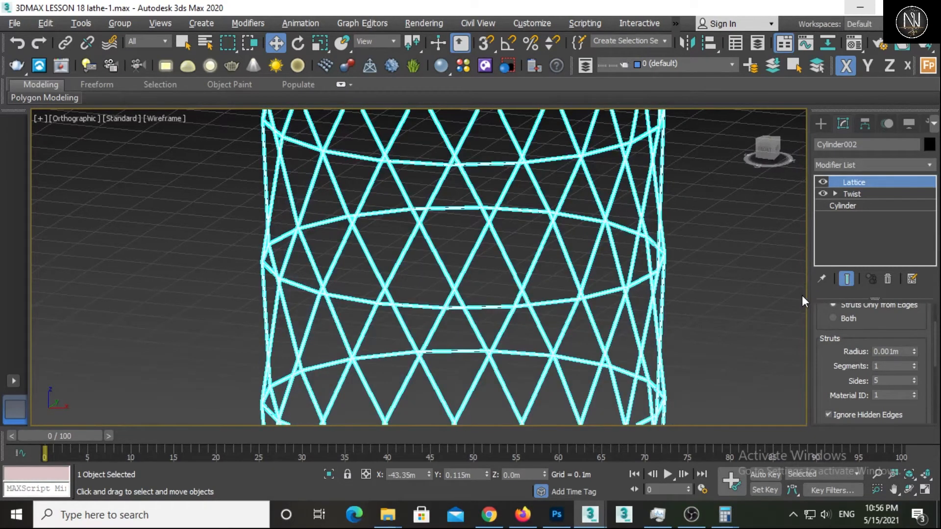
Return to the shaded view without edges and set the cylinder lattice's strut radius to 0.005 m.
{"action": "left_click", "coordinate": [800, 295]}
{"action": "key", "text": "F3"}
{"action": "key", "text": "F4"}
{"action": "scroll", "coordinate": [607, 301], "scroll_direction": "down", "scroll_amount": 5}
{"action": "scroll", "coordinate": [584, 317], "scroll_direction": "up", "scroll_amount": 12}
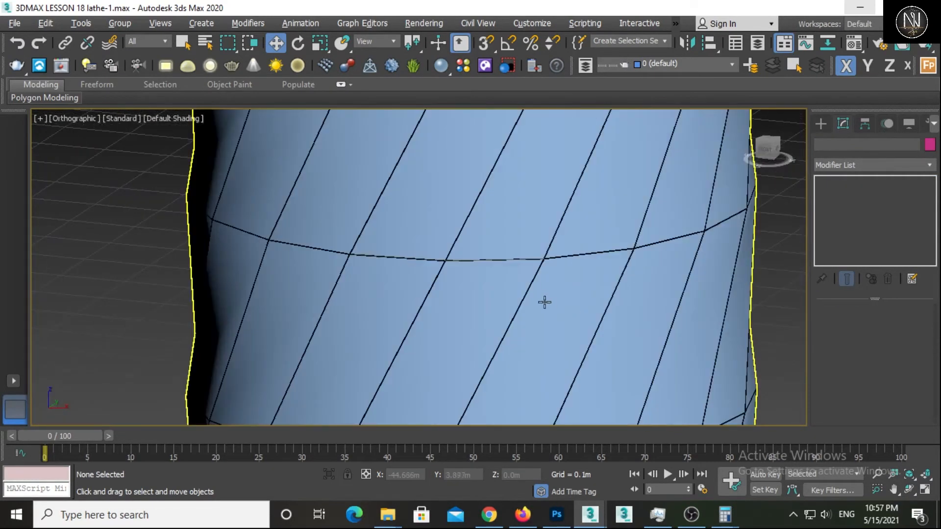
{"action": "left_click", "coordinate": [575, 225]}
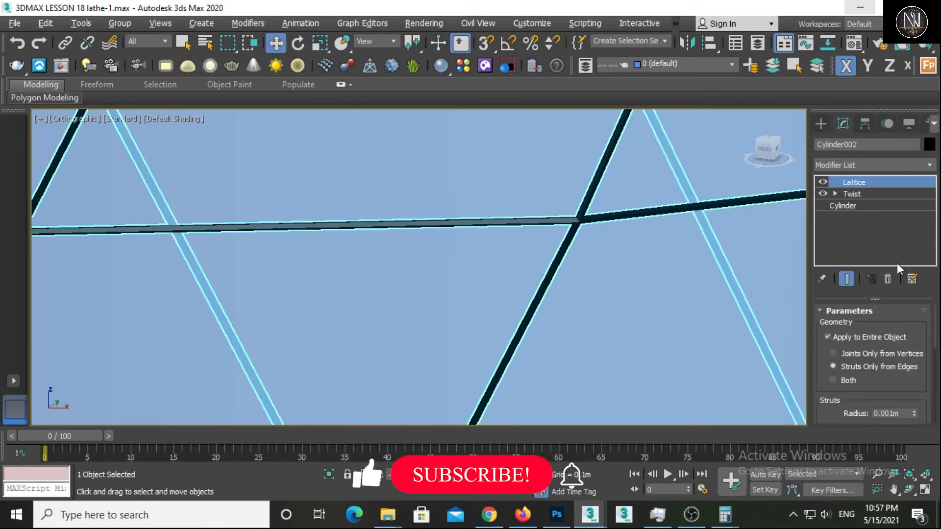
{"action": "left_click_drag", "start_coordinate": [900, 415], "coordinate": [815, 408]}
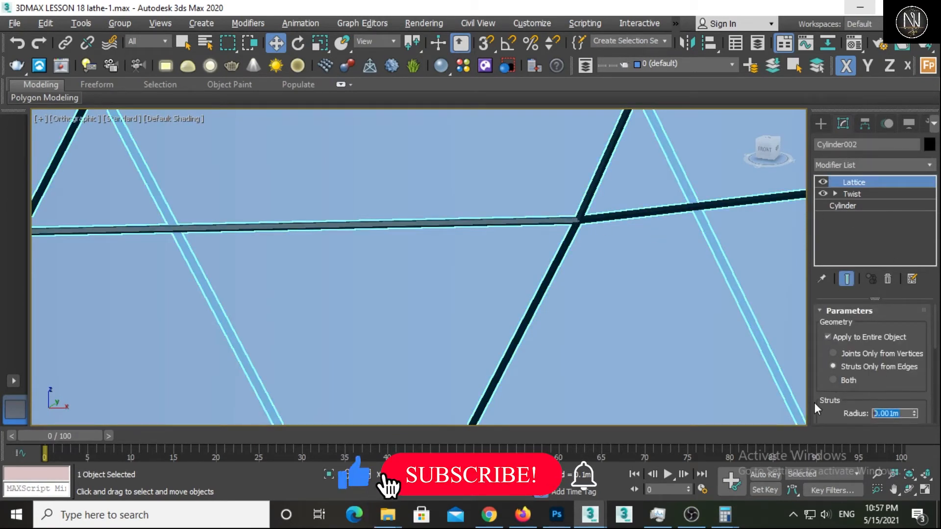
{"action": "type", "text": ".0005"}
{"action": "key", "text": "Return"}
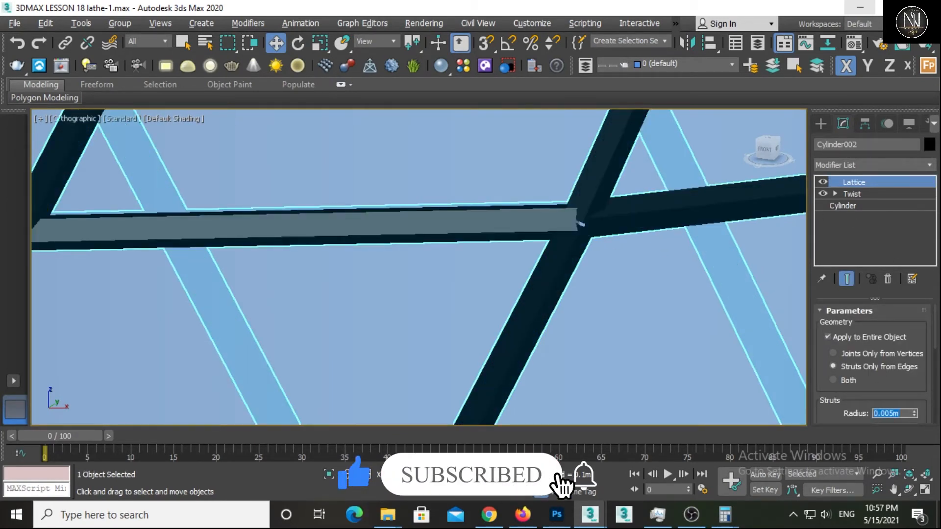
Examine the thickened cylinder lattice in the front view, from the whole scene down to the cylinder's base.
{"action": "scroll", "coordinate": [586, 298], "scroll_direction": "down", "scroll_amount": 8}
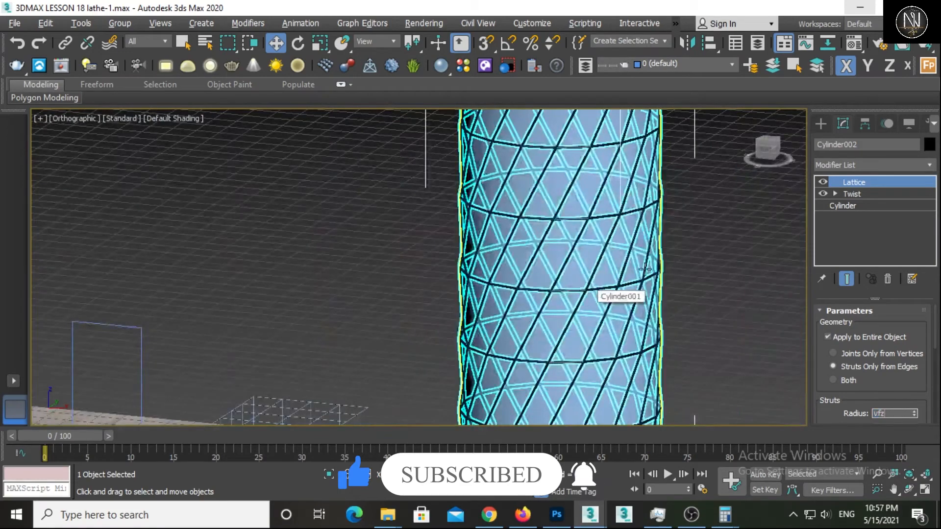
{"action": "left_click", "coordinate": [657, 265]}
{"action": "key", "text": "f"}
{"action": "scroll", "coordinate": [583, 260], "scroll_direction": "down", "scroll_amount": 10}
{"action": "scroll", "coordinate": [360, 273], "scroll_direction": "up", "scroll_amount": 8}
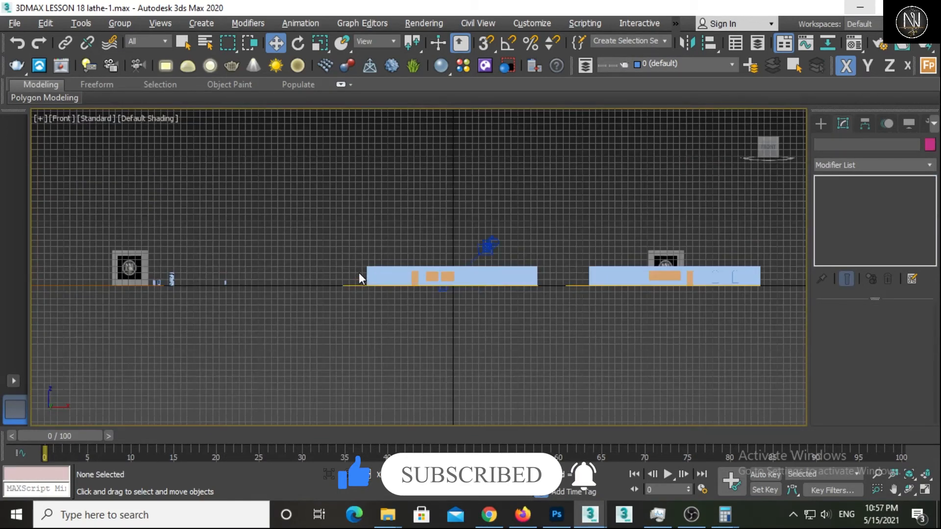
{"action": "scroll", "coordinate": [517, 316], "scroll_direction": "up", "scroll_amount": 10}
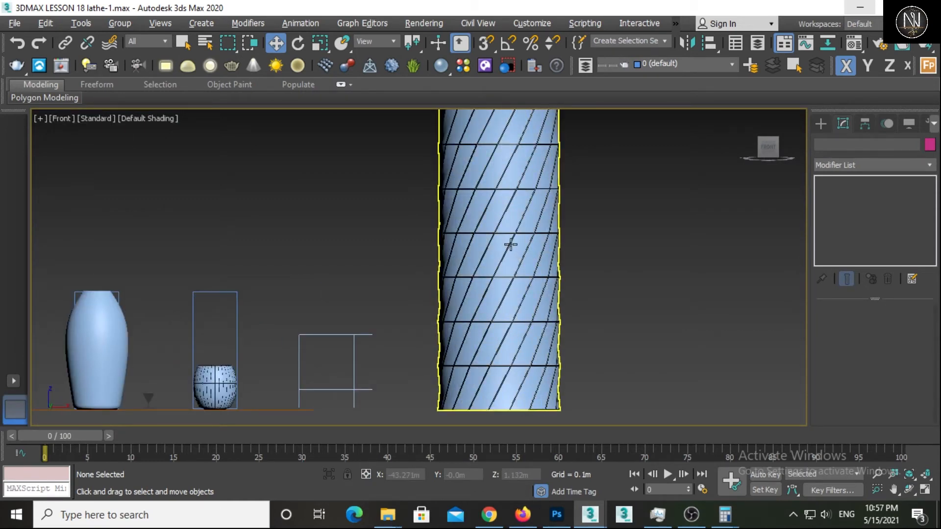
{"action": "left_click", "coordinate": [510, 245]}
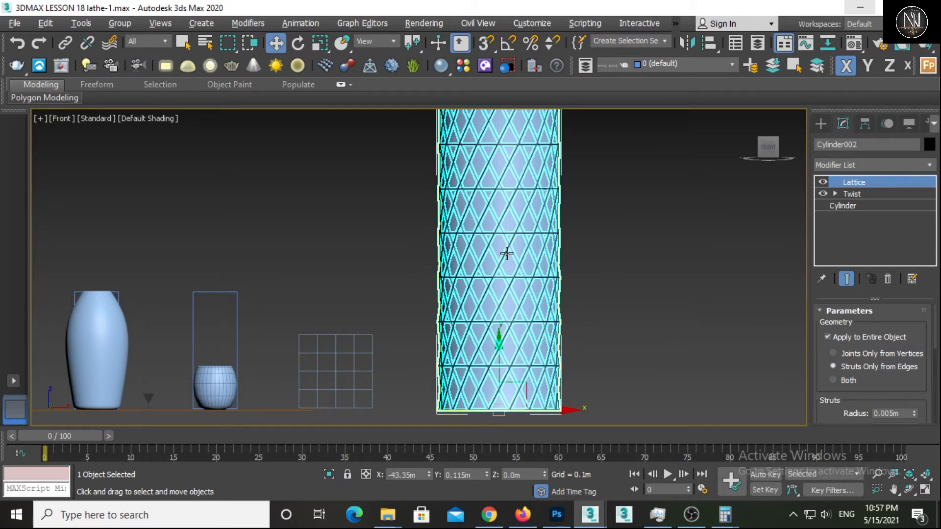
{"action": "scroll", "coordinate": [315, 372], "scroll_direction": "up", "scroll_amount": 4}
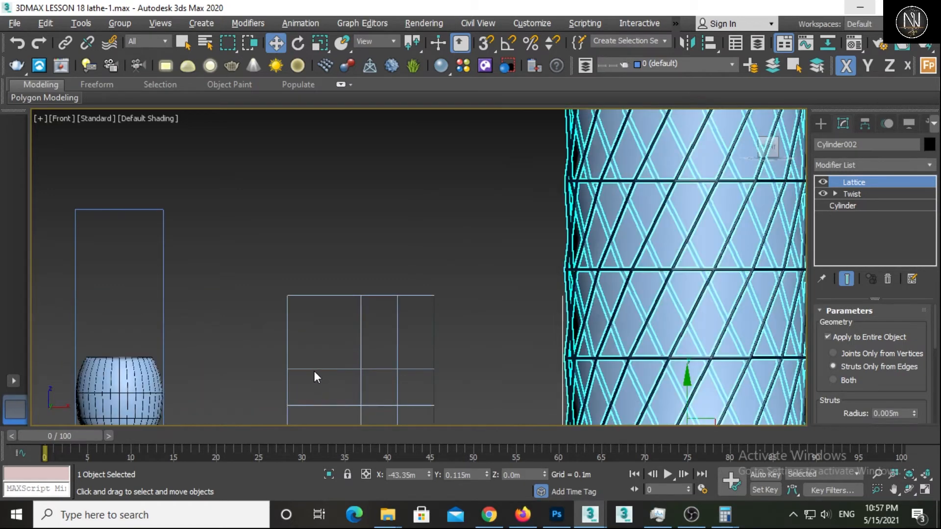
{"action": "middle_click_drag", "start_coordinate": [515, 337], "coordinate": [326, 252]}
{"action": "scroll", "coordinate": [325, 253], "scroll_direction": "down", "scroll_amount": 4}
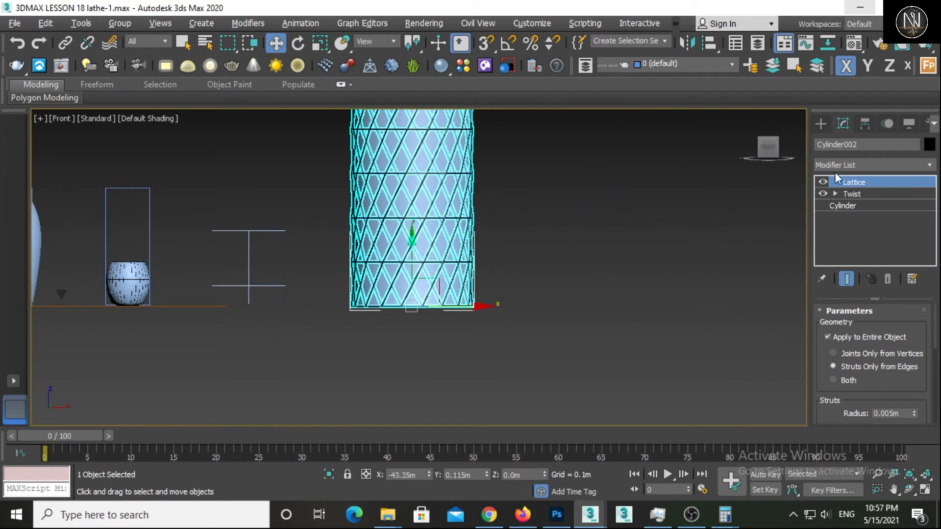
Create a standard plane about 0.68 m long and 1 m wide beside the twisted cylinder in the front view.
{"action": "left_click", "coordinate": [820, 123]}
{"action": "left_click", "coordinate": [836, 143]}
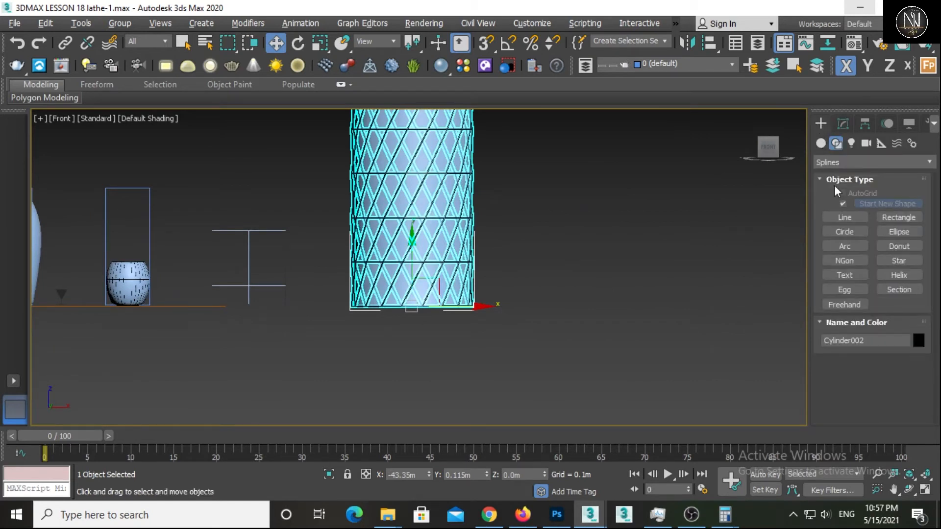
{"action": "left_click", "coordinate": [821, 143]}
{"action": "left_click", "coordinate": [898, 263]}
{"action": "scroll", "coordinate": [673, 236], "scroll_direction": "up", "scroll_amount": 2}
{"action": "middle_click_drag", "start_coordinate": [674, 237], "coordinate": [576, 248]}
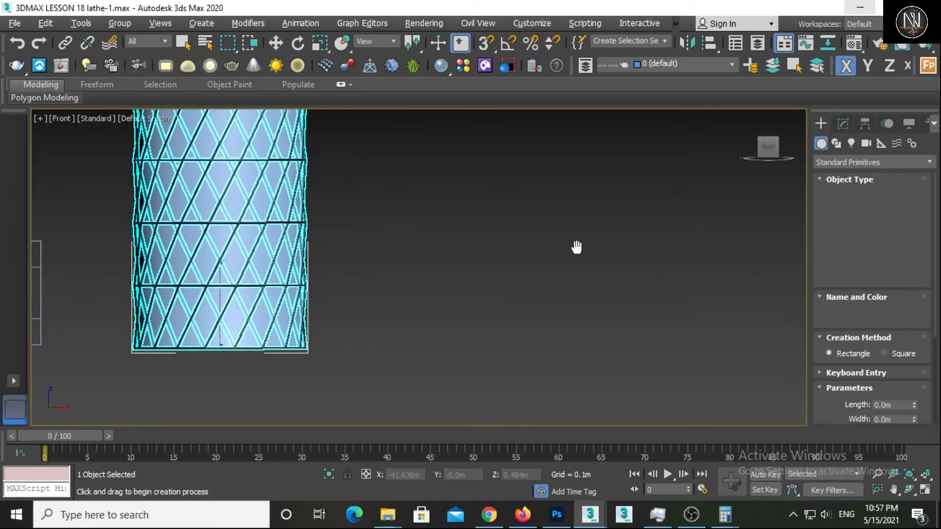
{"action": "left_click_drag", "start_coordinate": [348, 198], "coordinate": [569, 339]}
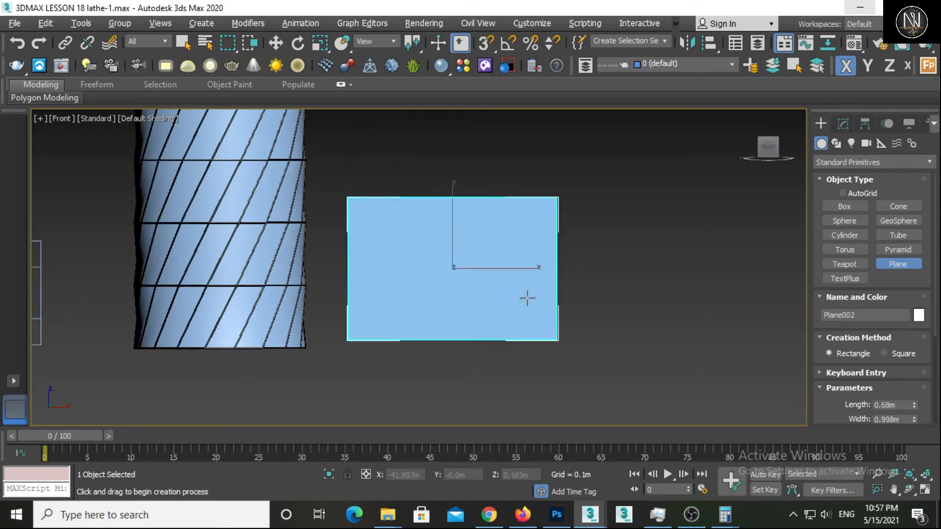
{"action": "key", "text": "w"}
{"action": "scroll", "coordinate": [475, 252], "scroll_direction": "up", "scroll_amount": 2}
{"action": "middle_click_drag", "start_coordinate": [475, 252], "coordinate": [514, 279]}
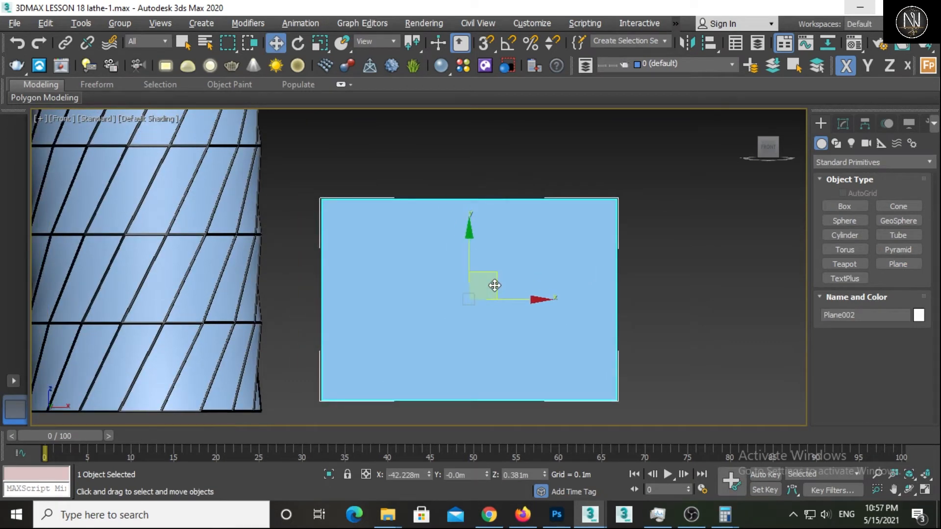
Set the plane's length and width segments to 5 each and display edged faces.
{"action": "left_click", "coordinate": [843, 123]}
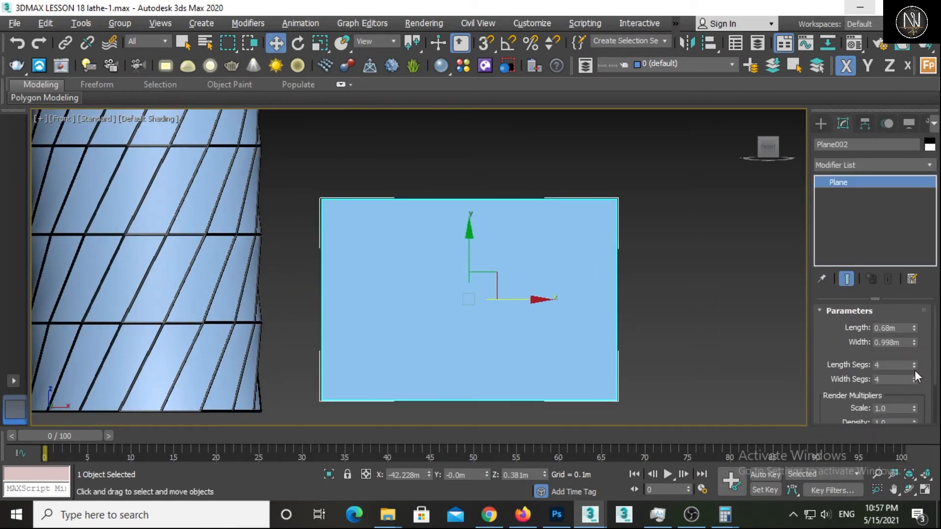
{"action": "double_click", "coordinate": [899, 365]}
{"action": "type", "text": "5"}
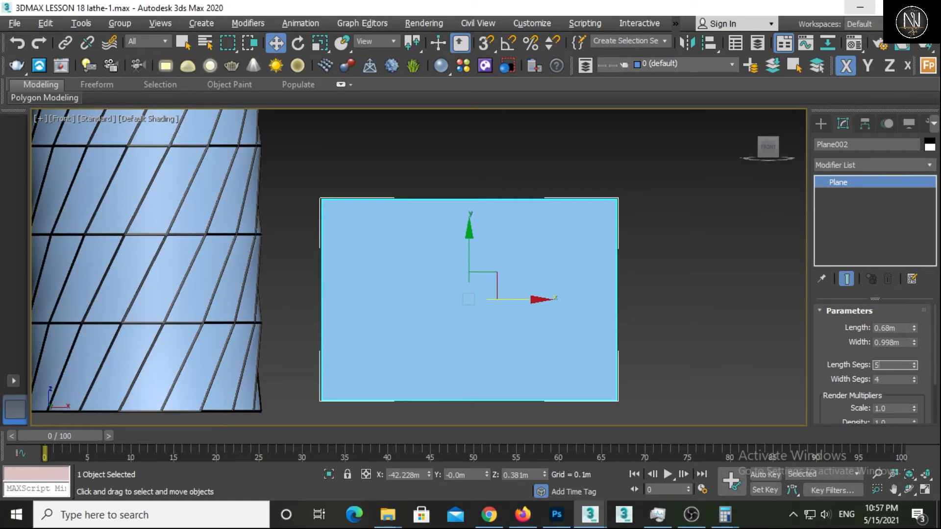
{"action": "key", "text": "Tab"}
{"action": "type", "text": "5"}
{"action": "key", "text": "Tab"}
{"action": "key", "text": "Tab"}
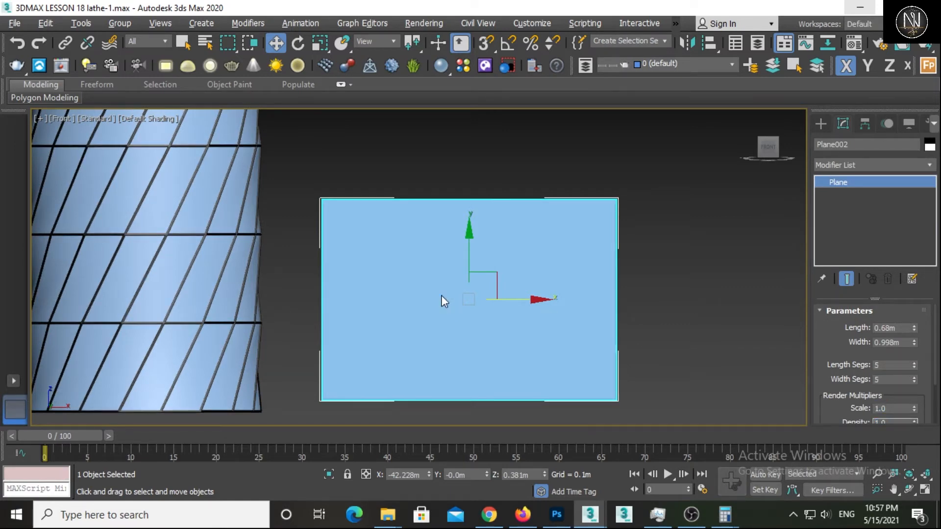
{"action": "key", "text": "F4"}
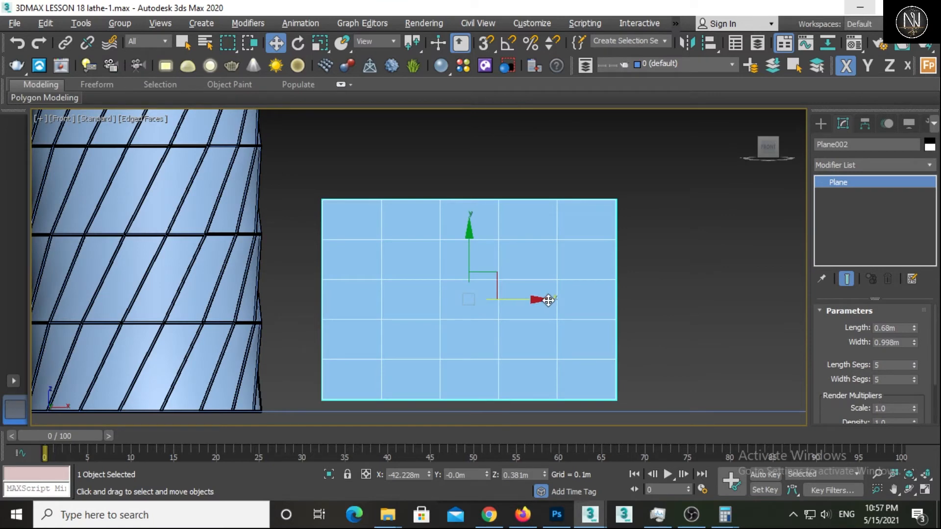
Add a Lattice modifier to the plane, using Struts Only from Edges with a strut radius of 0.005 m.
{"action": "left_click", "coordinate": [930, 165]}
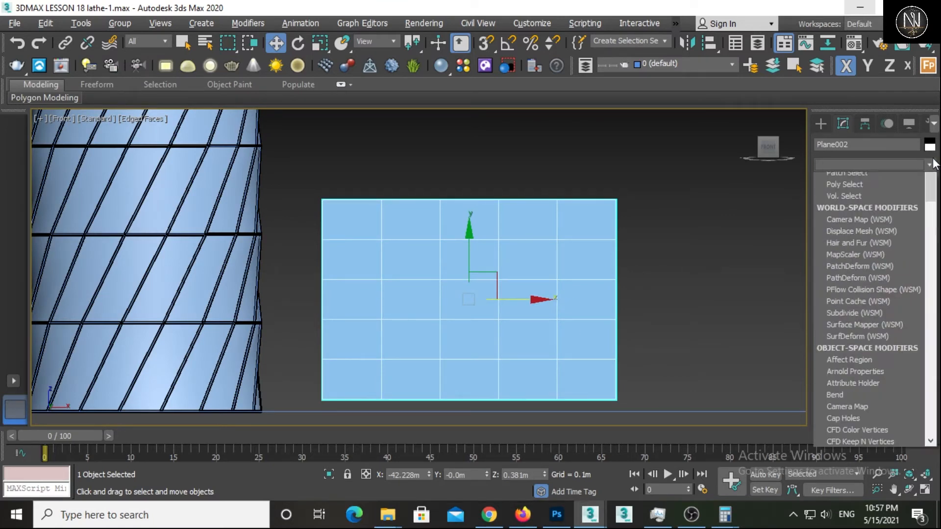
{"action": "key", "text": "l"}
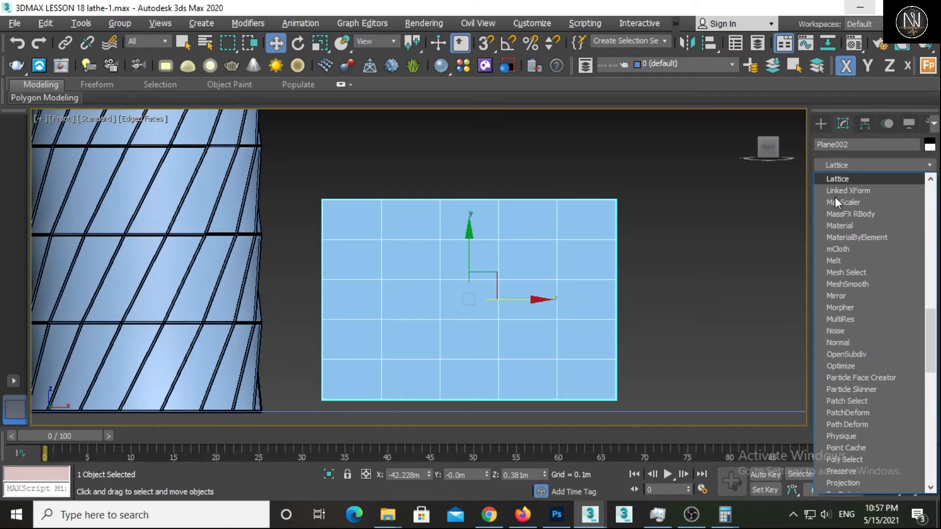
{"action": "key", "text": "Return"}
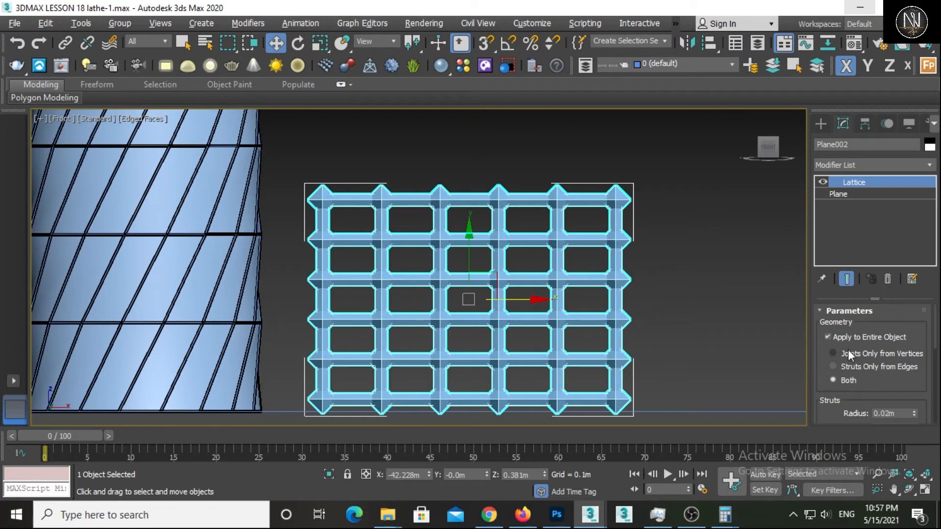
{"action": "left_click", "coordinate": [834, 367]}
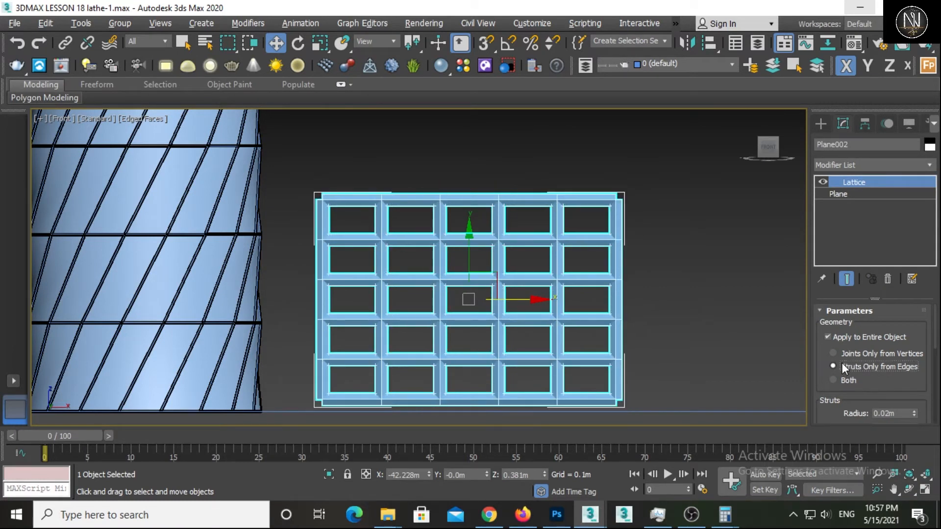
{"action": "double_click", "coordinate": [898, 414]}
{"action": "type", "text": ".005"}
{"action": "key", "text": "Return"}
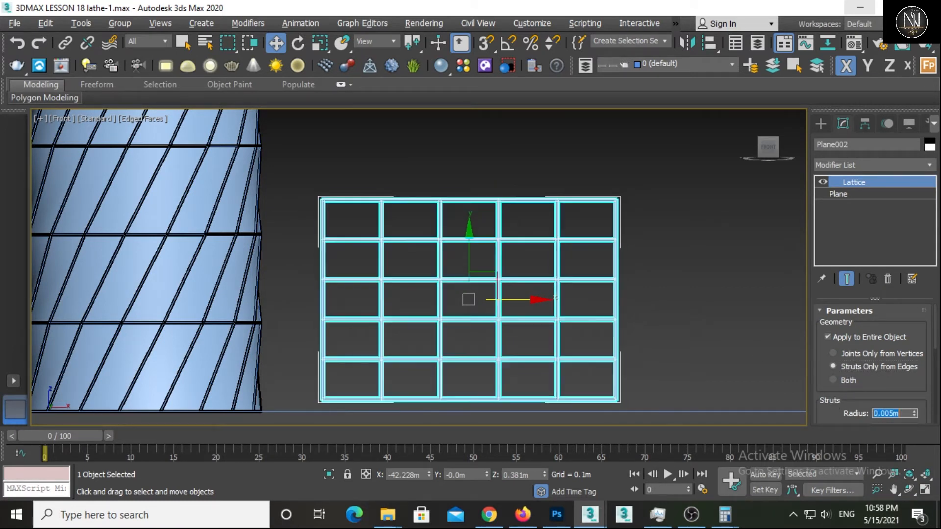
Turn off the plane's Lattice modifier and insert an Edit Poly modifier beneath it.
{"action": "left_click", "coordinate": [718, 345]}
{"action": "middle_click_drag", "start_coordinate": [470, 315], "coordinate": [458, 280]}
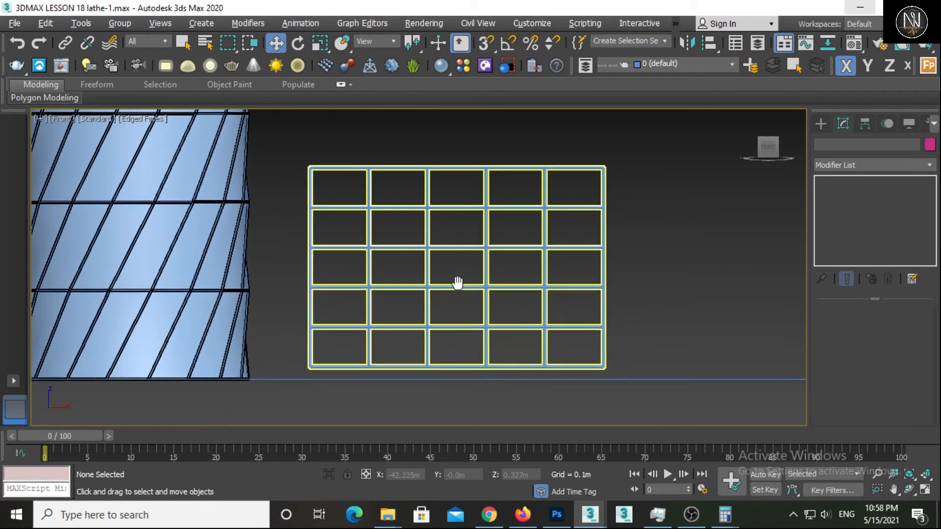
{"action": "left_click", "coordinate": [458, 281]}
{"action": "left_click", "coordinate": [841, 191]}
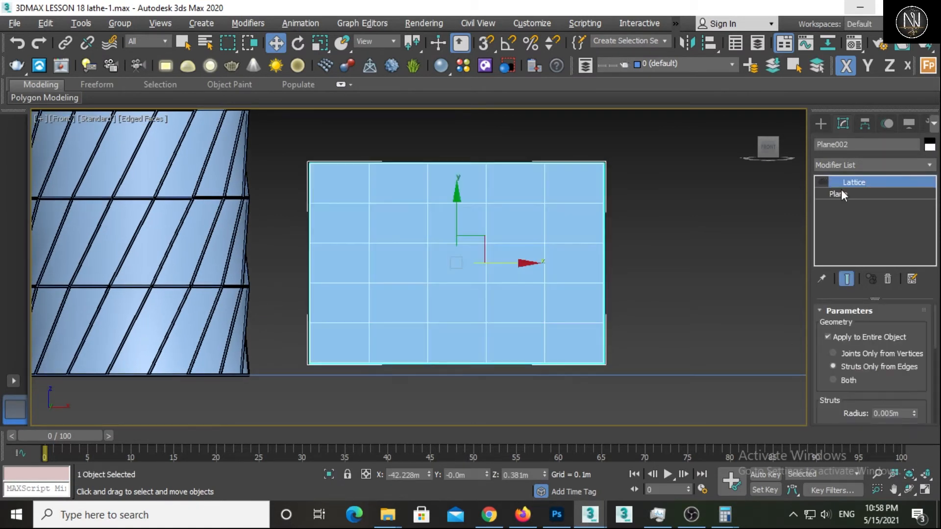
{"action": "left_click", "coordinate": [927, 167]}
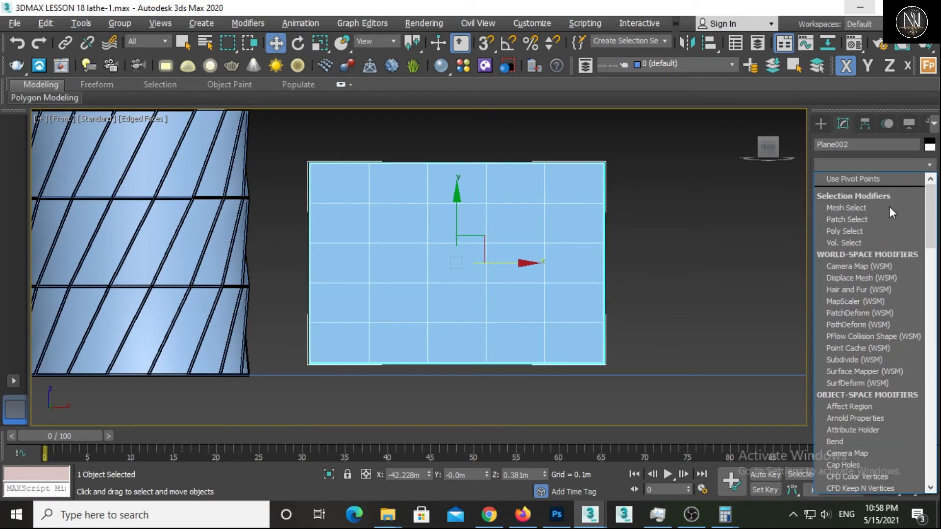
{"action": "key", "text": "e"}
{"action": "left_click", "coordinate": [858, 213]}
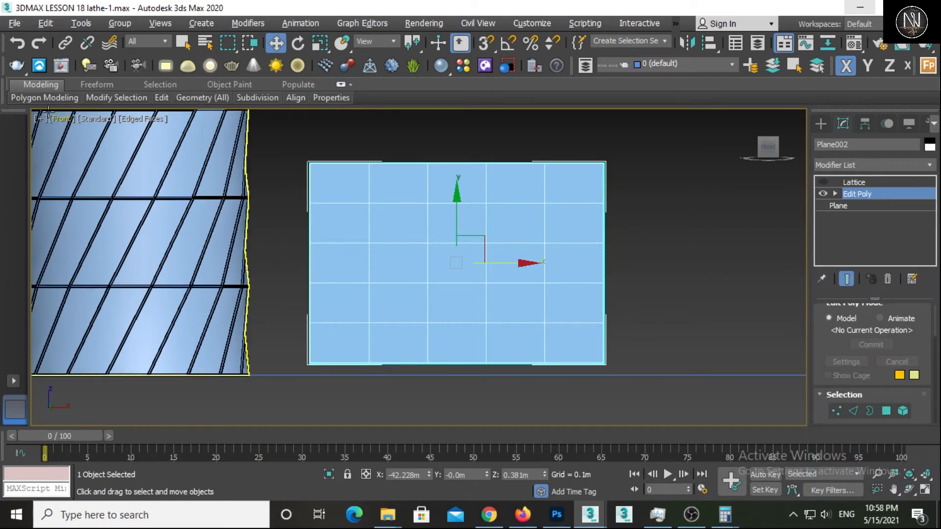
Generate a diagonal diamond topology pattern on the plane with the procedural topology tools.
{"action": "mouse_move", "coordinate": [43, 97]}
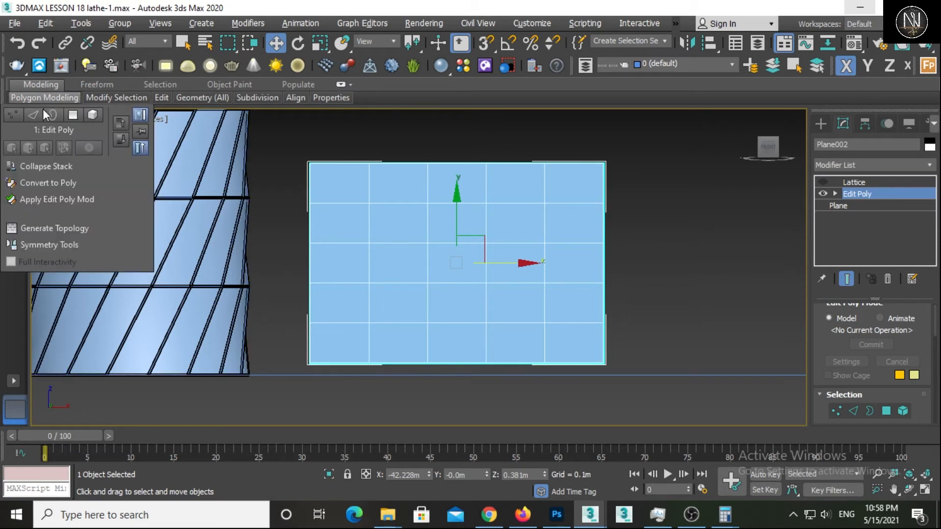
{"action": "left_click", "coordinate": [45, 228]}
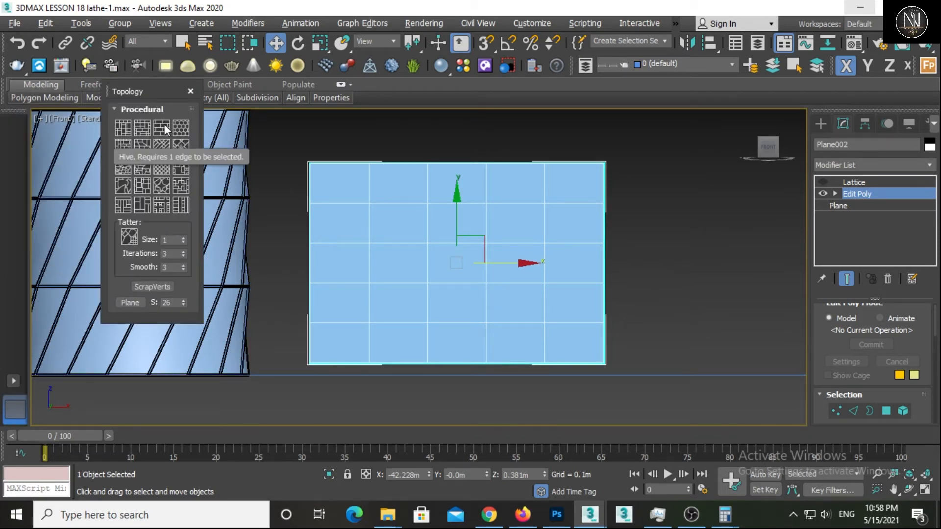
{"action": "left_click", "coordinate": [163, 167]}
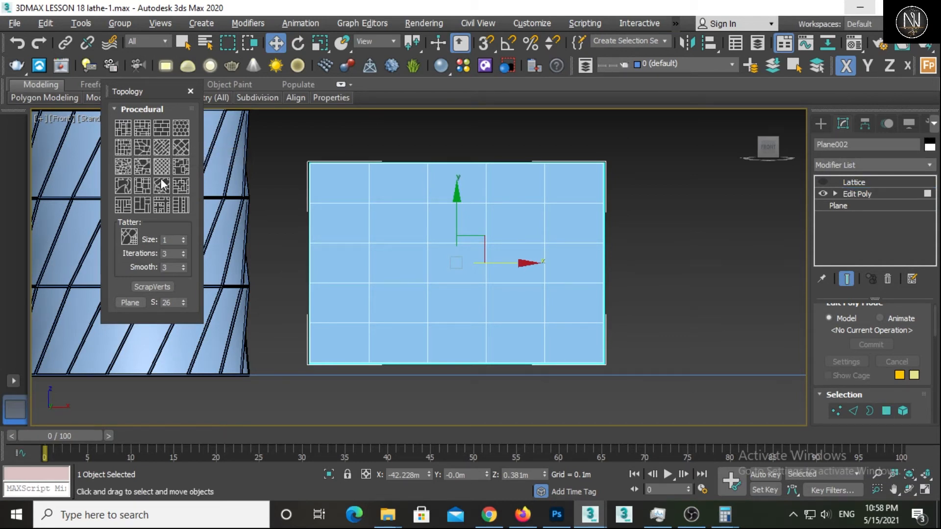
{"action": "left_click", "coordinate": [666, 261]}
{"action": "left_click", "coordinate": [482, 282]}
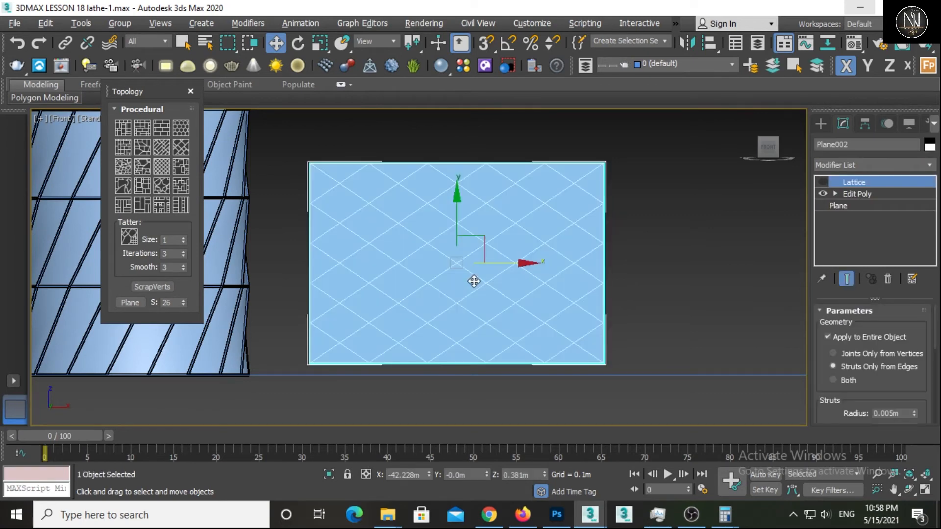
{"action": "scroll", "coordinate": [481, 279], "scroll_direction": "up", "scroll_amount": 2}
{"action": "scroll", "coordinate": [480, 278], "scroll_direction": "down", "scroll_amount": 2}
Turn the plane's Lattice modifier back on and view the diamond mesh unselected.
{"action": "left_click", "coordinate": [857, 195]}
{"action": "left_click", "coordinate": [824, 182]}
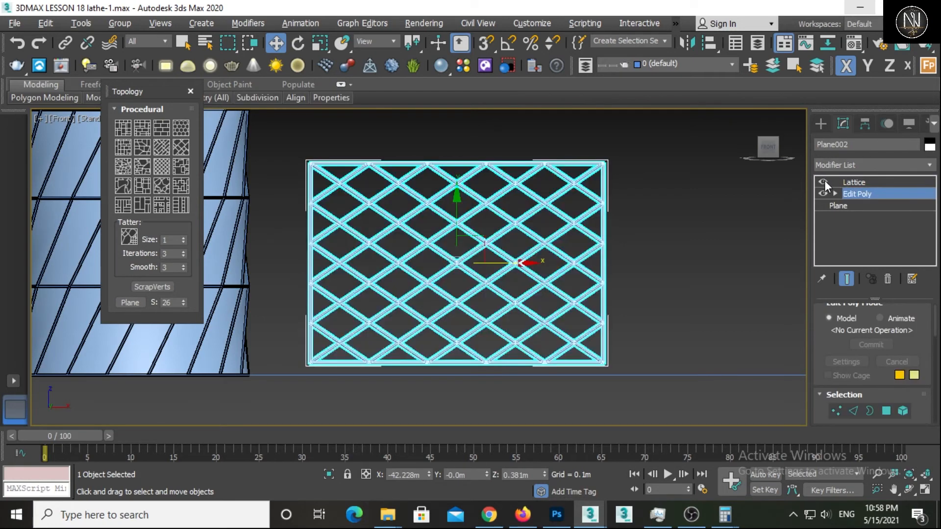
{"action": "left_click", "coordinate": [484, 269]}
{"action": "scroll", "coordinate": [484, 269], "scroll_direction": "up", "scroll_amount": 1}
{"action": "scroll", "coordinate": [484, 269], "scroll_direction": "down", "scroll_amount": 1}
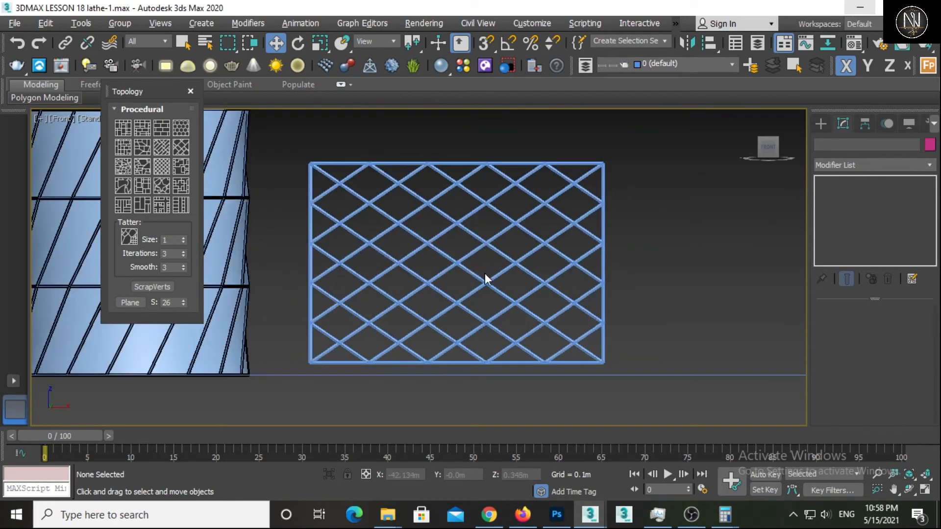
Clone the diamond lattice panel as an instance along X so that it sits edge to edge with the original.
{"action": "left_click", "coordinate": [481, 278]}
{"action": "middle_click_drag", "start_coordinate": [481, 278], "coordinate": [453, 244]}
{"action": "mouse_move", "coordinate": [466, 235]}
{"action": "left_mouse_down", "text": "shift"}
{"action": "mouse_move", "coordinate": [657, 225]}
{"action": "mouse_move", "coordinate": [755, 233]}
{"action": "mouse_move", "coordinate": [740, 233]}
{"action": "left_mouse_up", "text": "shift"}
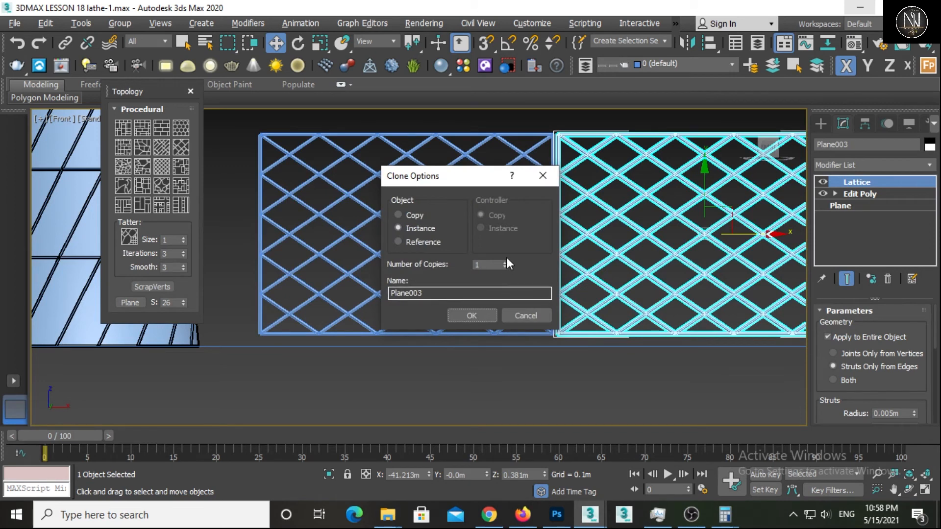
{"action": "left_click", "coordinate": [481, 315]}
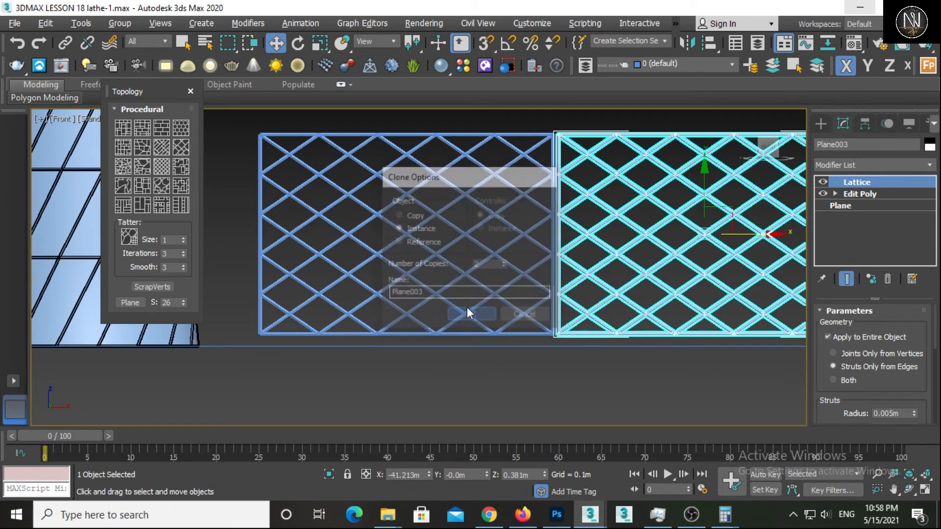
Close the Topology tool and deselect the cloned diamond lattice panel.
{"action": "scroll", "coordinate": [454, 270], "scroll_direction": "down", "scroll_amount": 3}
{"action": "scroll", "coordinate": [454, 269], "scroll_direction": "down", "scroll_amount": 2}
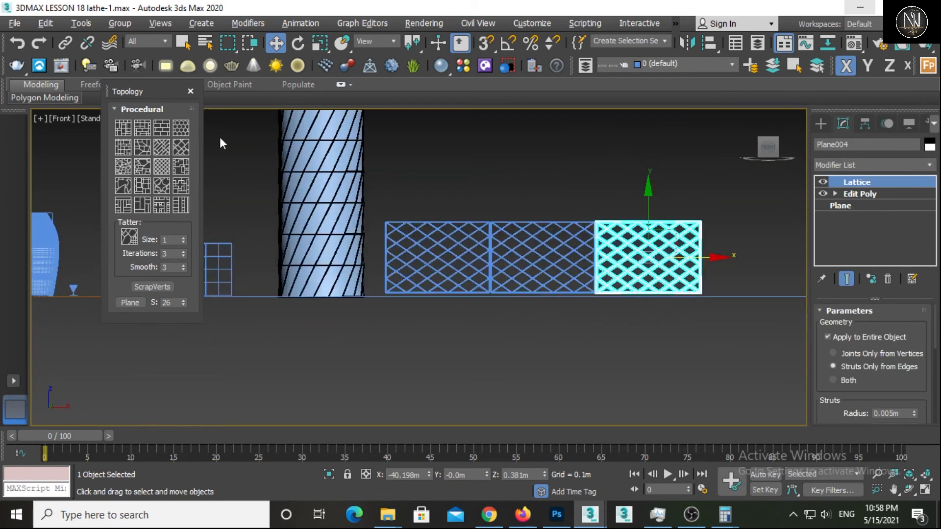
{"action": "left_click", "coordinate": [190, 91]}
{"action": "middle_click_drag", "start_coordinate": [554, 307], "coordinate": [552, 258]}
{"action": "left_click", "coordinate": [784, 227]}
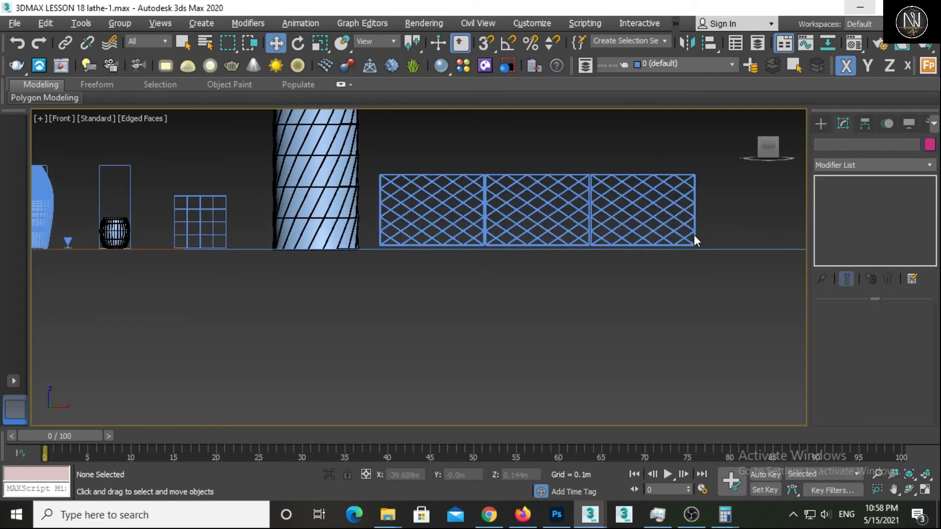
Examine the row of diamond lattice panels and the twisted cylinder in the front view.
{"action": "scroll", "coordinate": [686, 235], "scroll_direction": "down", "scroll_amount": 2}
{"action": "middle_click_drag", "start_coordinate": [664, 238], "coordinate": [677, 333]}
{"action": "scroll", "coordinate": [665, 320], "scroll_direction": "up", "scroll_amount": 2}
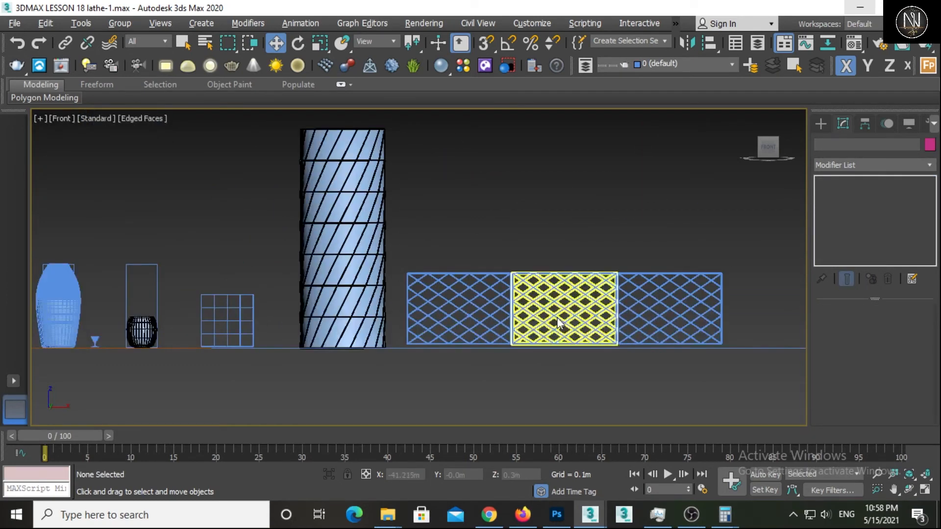
{"action": "middle_click_drag", "start_coordinate": [480, 313], "coordinate": [518, 318]}
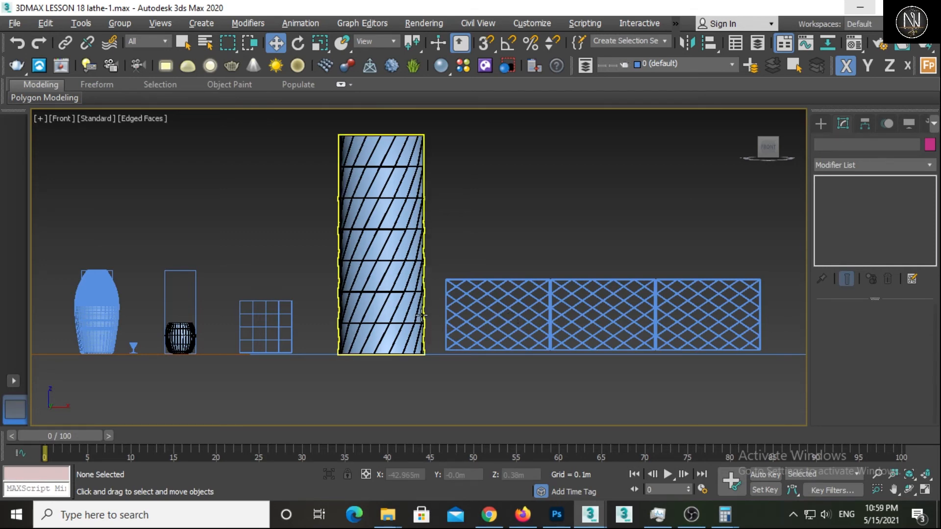
{"action": "scroll", "coordinate": [417, 316], "scroll_direction": "up", "scroll_amount": 3}
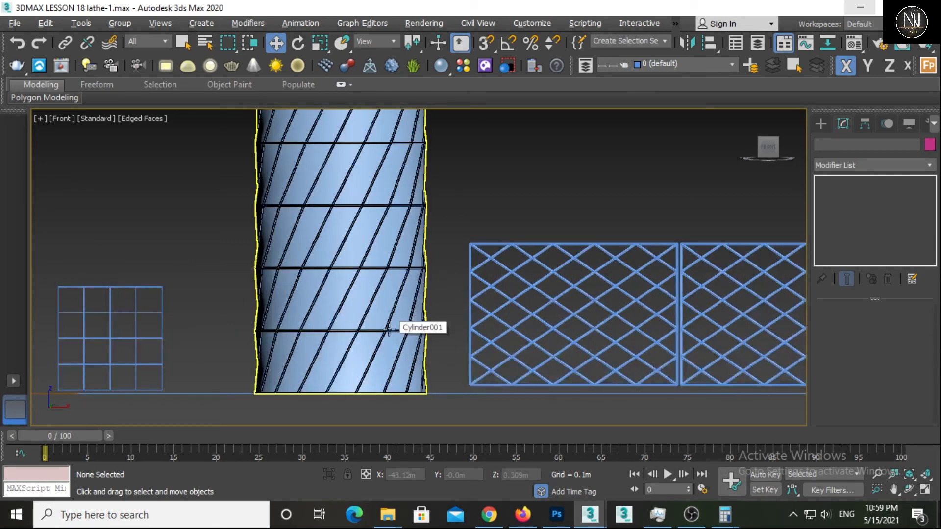
{"action": "scroll", "coordinate": [389, 329], "scroll_direction": "down", "scroll_amount": 3}
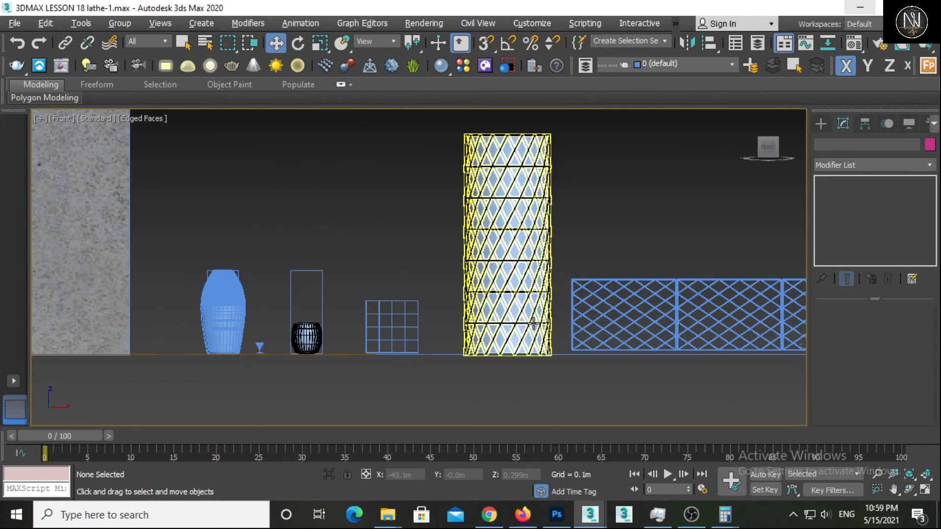
{"action": "middle_click_drag", "start_coordinate": [574, 314], "coordinate": [496, 311]}
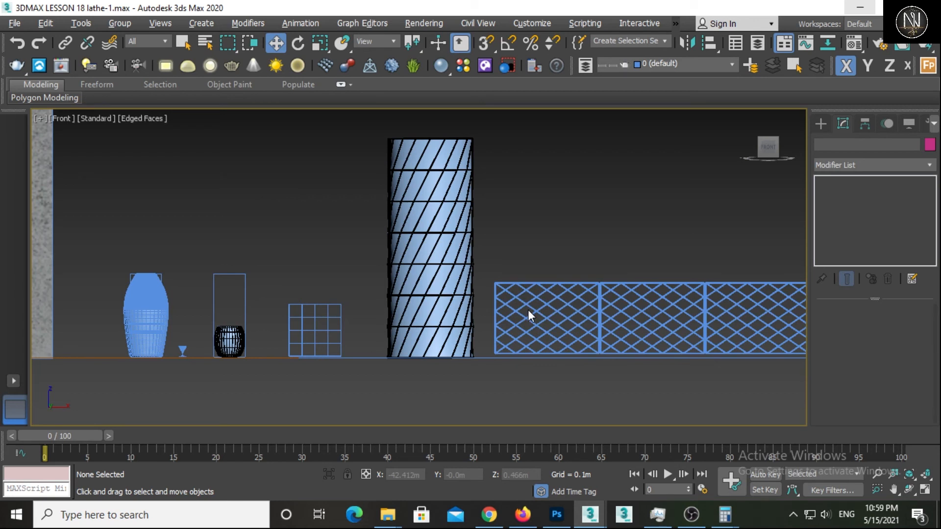
{"action": "middle_click_drag", "start_coordinate": [529, 310], "coordinate": [451, 296]}
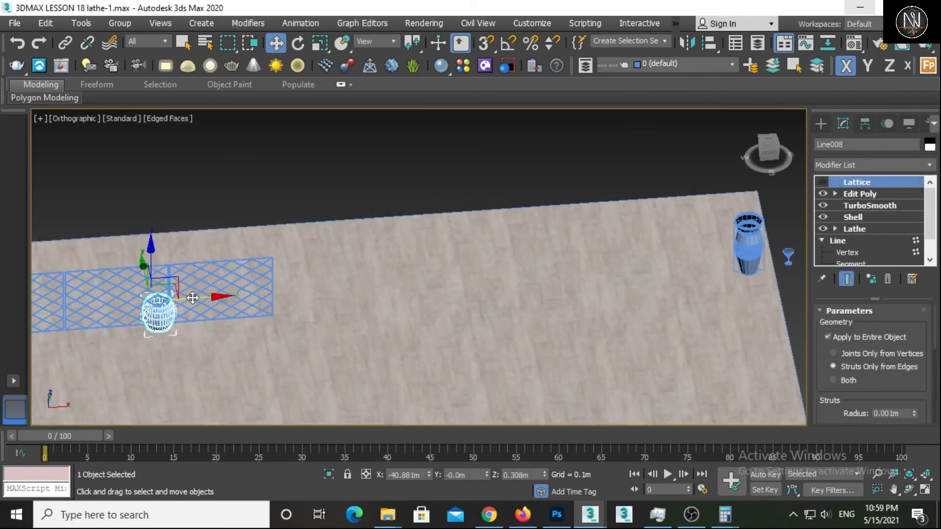
Move the small barrel-shaped vase about 1.4 m along X, clear of the lattice panels, and turn its Lattice modifier back on.
{"action": "left_click_drag", "start_coordinate": [192, 297], "coordinate": [338, 297]}
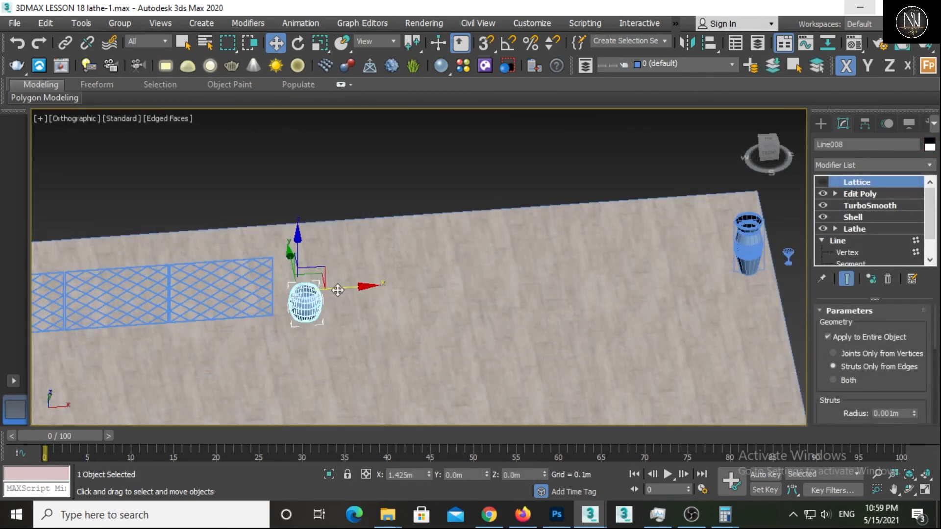
{"action": "scroll", "coordinate": [346, 314], "scroll_direction": "up", "scroll_amount": 8}
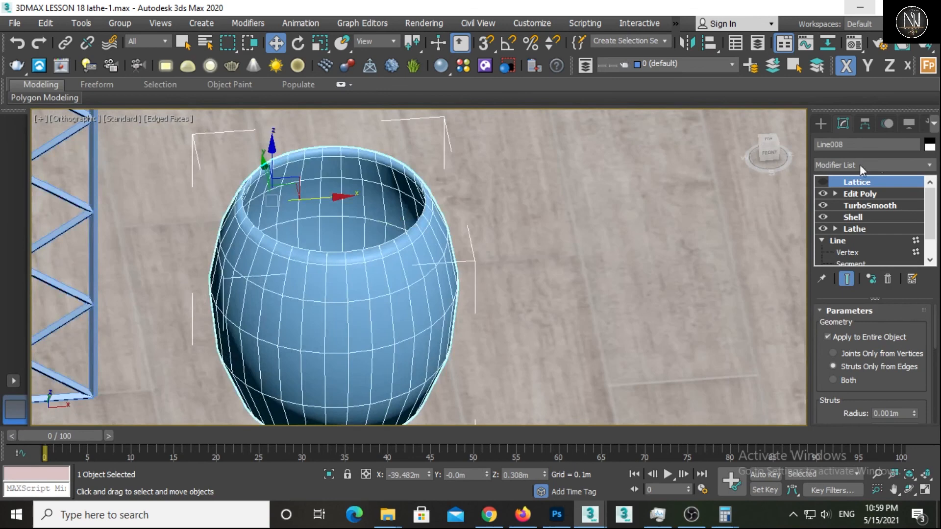
{"action": "left_click", "coordinate": [823, 182]}
{"action": "scroll", "coordinate": [375, 267], "scroll_direction": "down", "scroll_amount": 5}
{"action": "scroll", "coordinate": [398, 283], "scroll_direction": "up", "scroll_amount": 6}
{"action": "key", "text": "F3"}
{"action": "key", "text": "F3"}
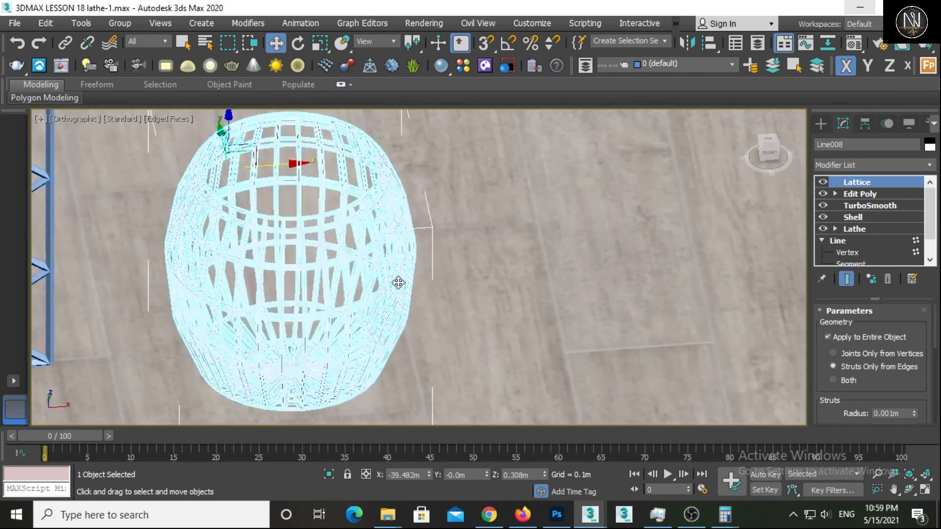
Switch to the perspective view and examine the lattice vase together with the mesh panels and twisted cylinder.
{"action": "scroll", "coordinate": [399, 283], "scroll_direction": "down", "scroll_amount": 7}
{"action": "mouse_move", "coordinate": [420, 296]}
{"action": "middle_mouse_down", "text": "alt"}
{"action": "mouse_move", "coordinate": [370, 256]}
{"action": "mouse_move", "coordinate": [491, 296]}
{"action": "mouse_move", "coordinate": [601, 296]}
{"action": "middle_mouse_up", "text": "alt"}
{"action": "key", "text": "p"}
{"action": "key", "text": "z"}
{"action": "scroll", "coordinate": [523, 293], "scroll_direction": "down", "scroll_amount": 5}
{"action": "scroll", "coordinate": [575, 279], "scroll_direction": "down", "scroll_amount": 4}
{"action": "scroll", "coordinate": [552, 262], "scroll_direction": "up", "scroll_amount": 4}
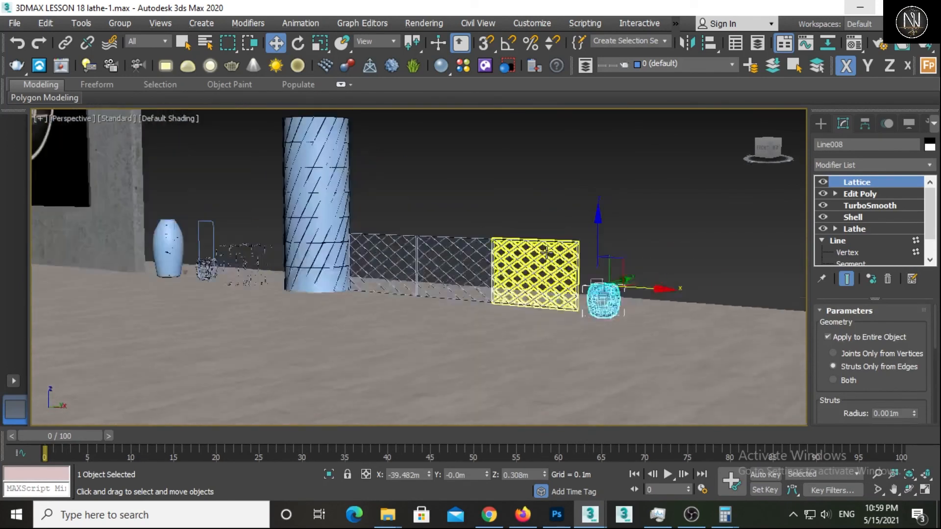
{"action": "scroll", "coordinate": [528, 250], "scroll_direction": "down", "scroll_amount": 5}
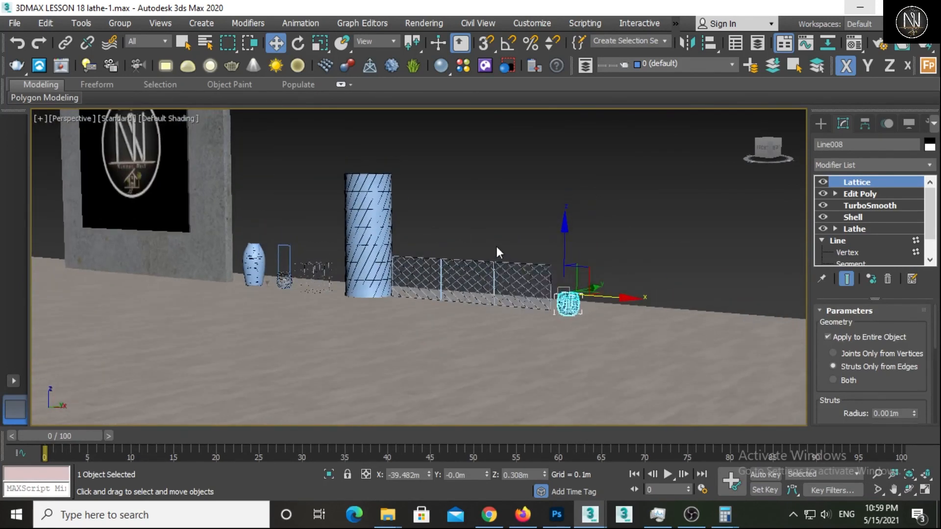
{"action": "scroll", "coordinate": [490, 246], "scroll_direction": "up", "scroll_amount": 3}
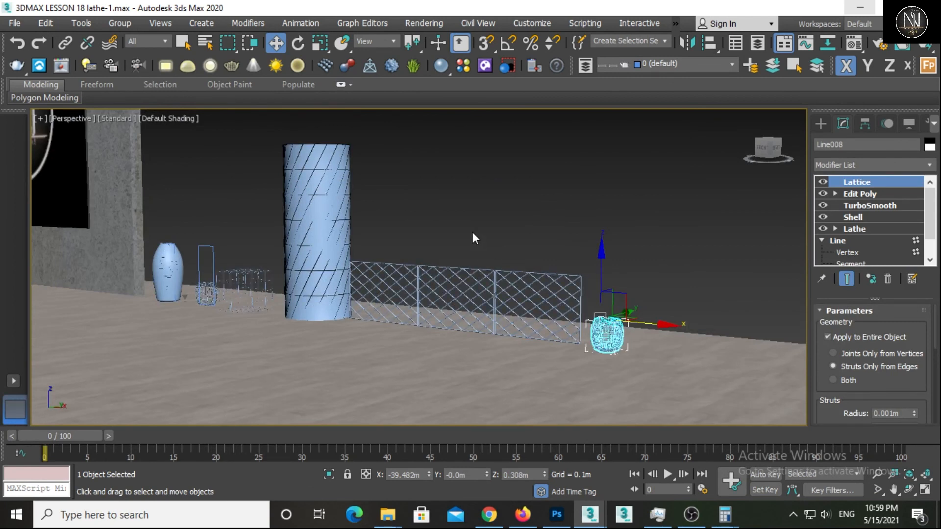